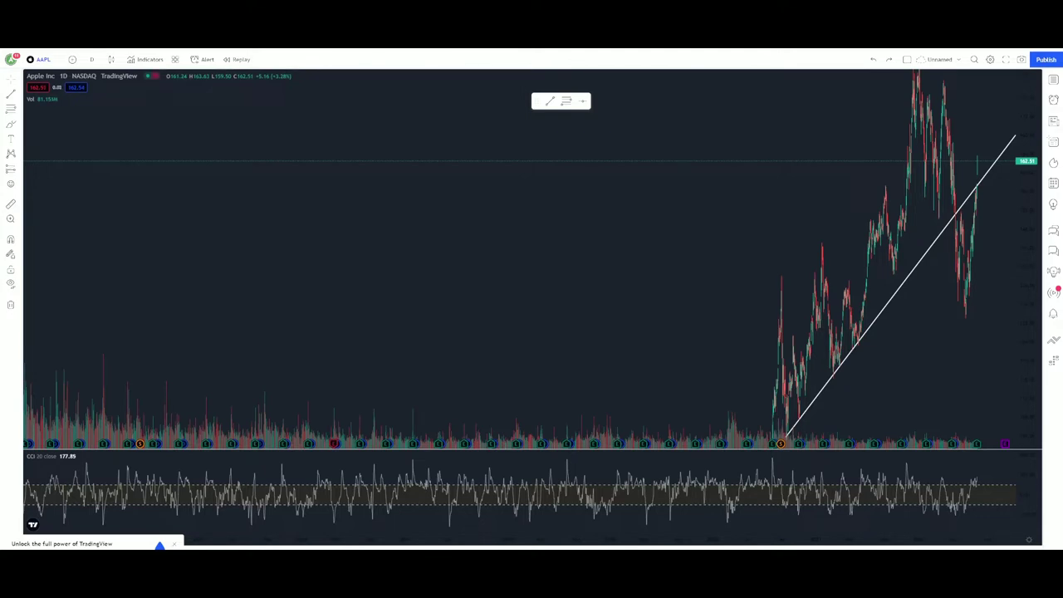
Examine Apple's recent daily price action against the rising trendline and read the 28 Jul '22 earnings and revenue details
{"action": "left_click_drag", "start_coordinate": [948, 348], "coordinate": [762, 329]}
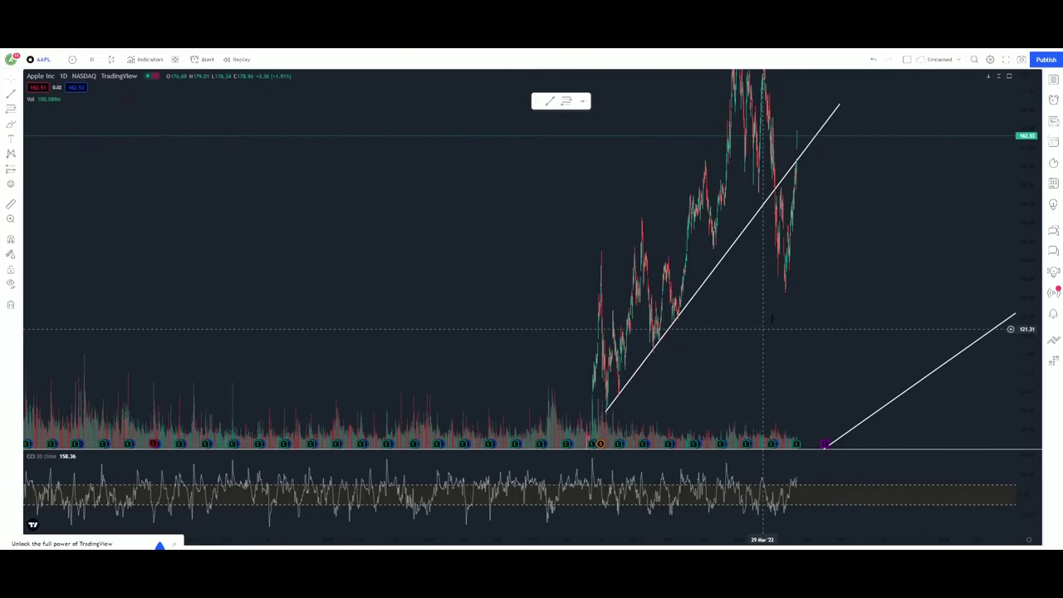
{"action": "left_click_drag", "start_coordinate": [1024, 108], "coordinate": [1023, 309]}
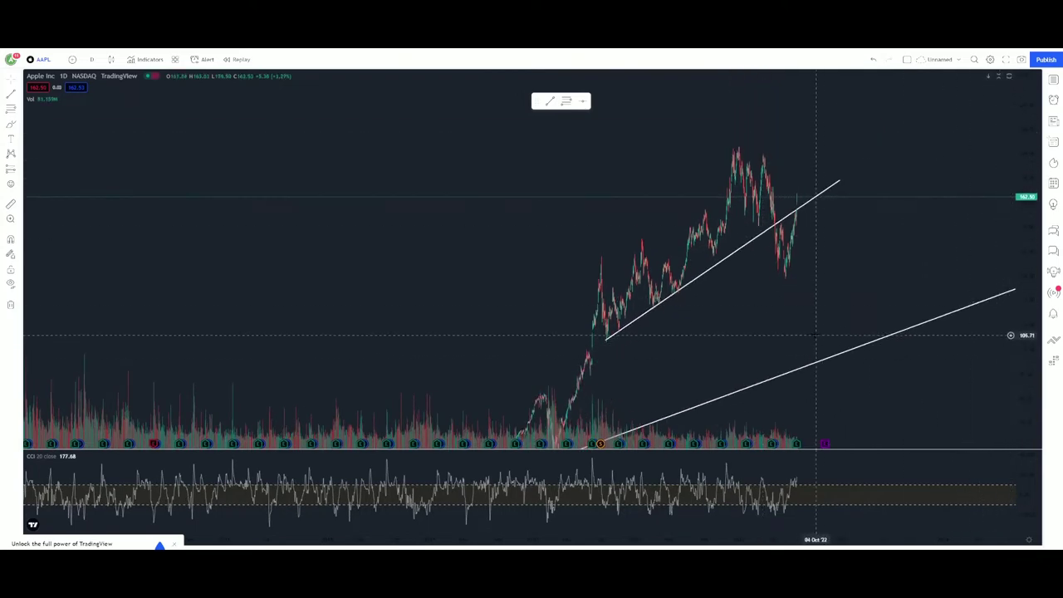
{"action": "scroll", "coordinate": [793, 267], "scroll_direction": "up", "scroll_amount": 6}
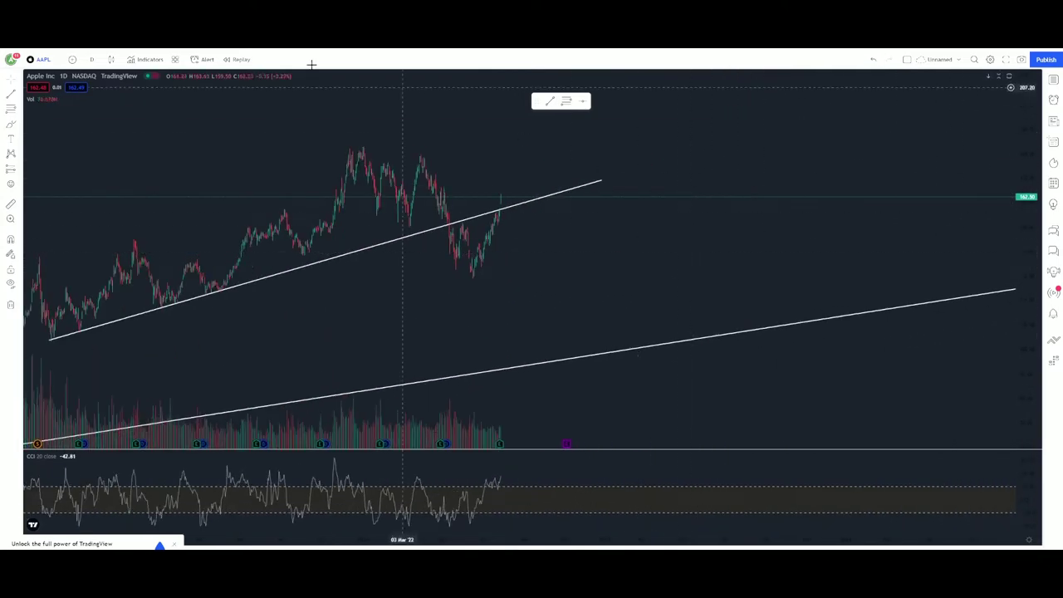
{"action": "scroll", "coordinate": [358, 237], "scroll_direction": "up", "scroll_amount": 5}
{"action": "left_click_drag", "start_coordinate": [356, 284], "coordinate": [892, 307]}
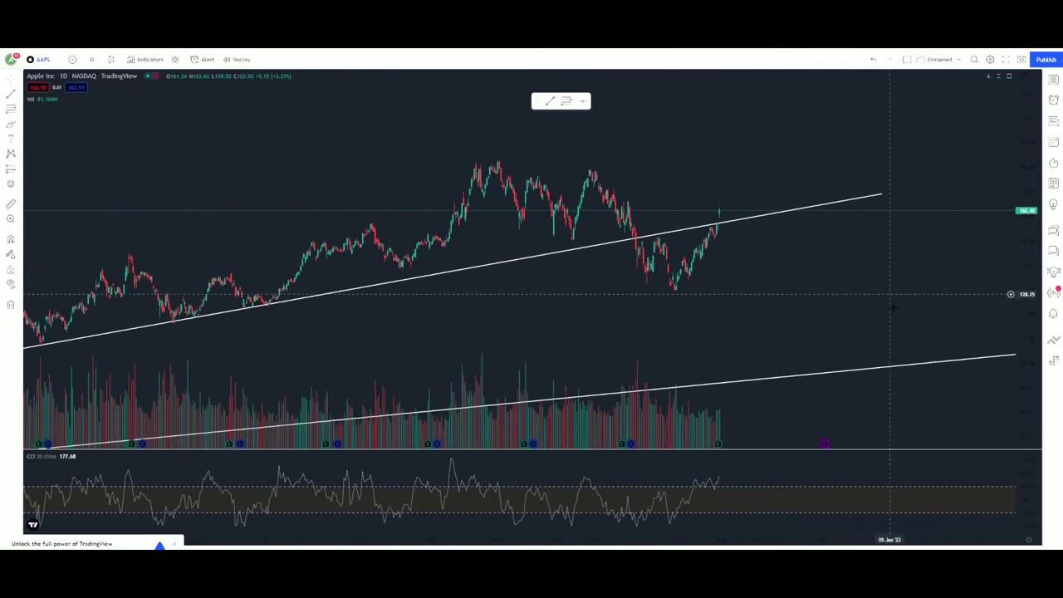
{"action": "scroll", "coordinate": [892, 307], "scroll_direction": "up", "scroll_amount": 5}
{"action": "left_click_drag", "start_coordinate": [631, 302], "coordinate": [871, 293]}
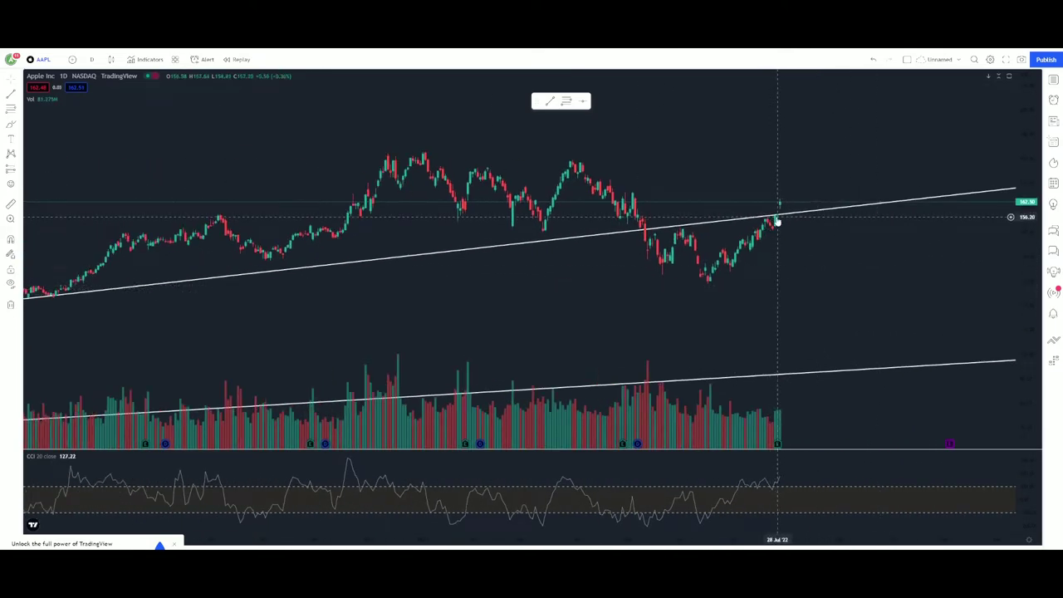
{"action": "left_click_drag", "start_coordinate": [1024, 266], "coordinate": [1023, 65]}
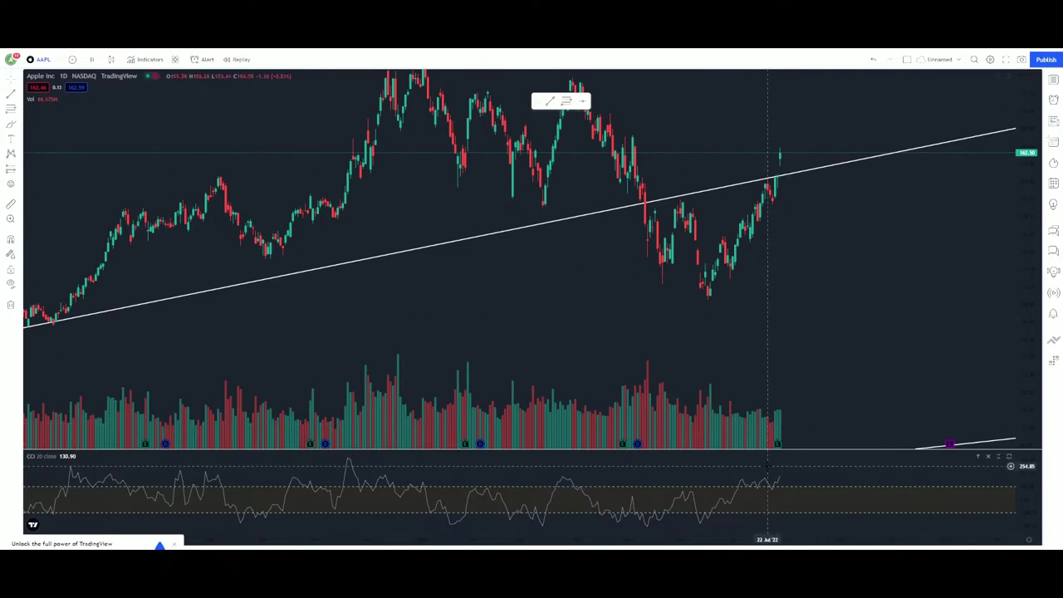
{"action": "mouse_move", "coordinate": [777, 443]}
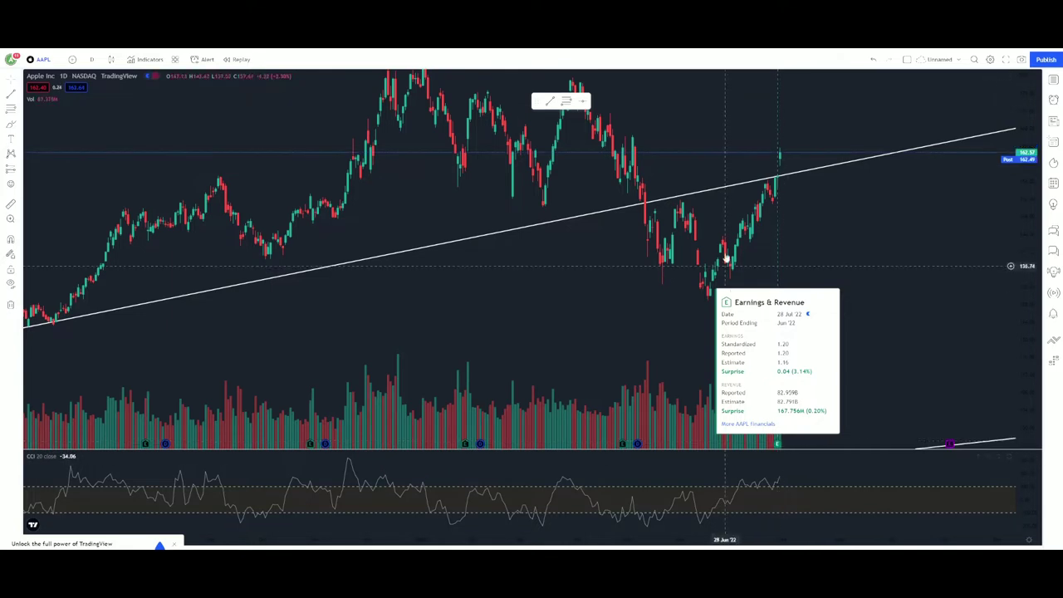
{"action": "scroll", "coordinate": [902, 253], "scroll_direction": "up", "scroll_amount": 3}
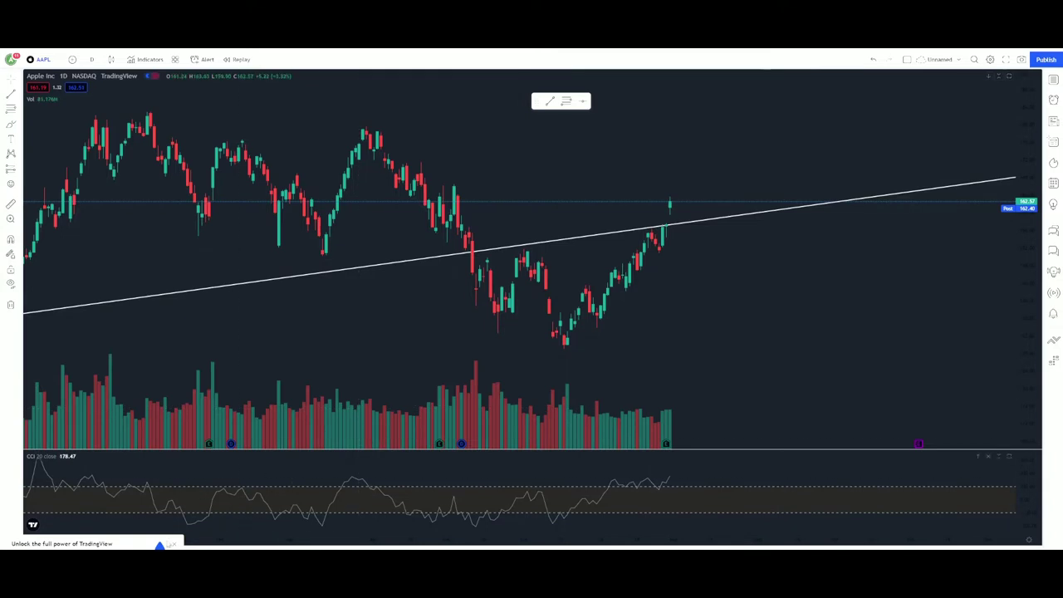
Dismiss the promotional banner and place a horizontal line at 157.29, where the late July 2022 candles meet the rising trendline
{"action": "left_click", "coordinate": [171, 544]}
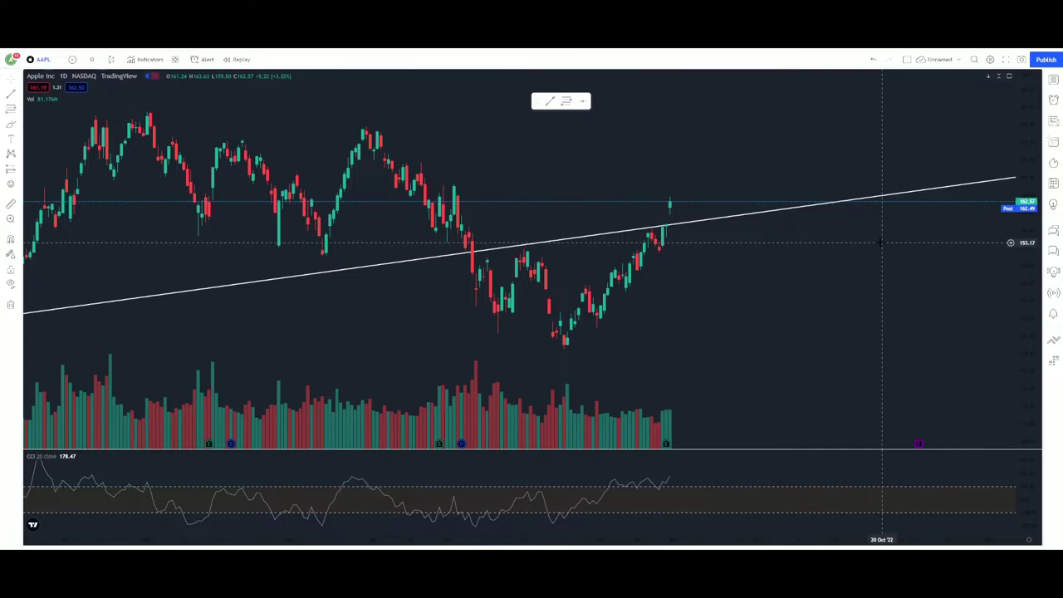
{"action": "scroll", "coordinate": [885, 241], "scroll_direction": "down", "scroll_amount": 2}
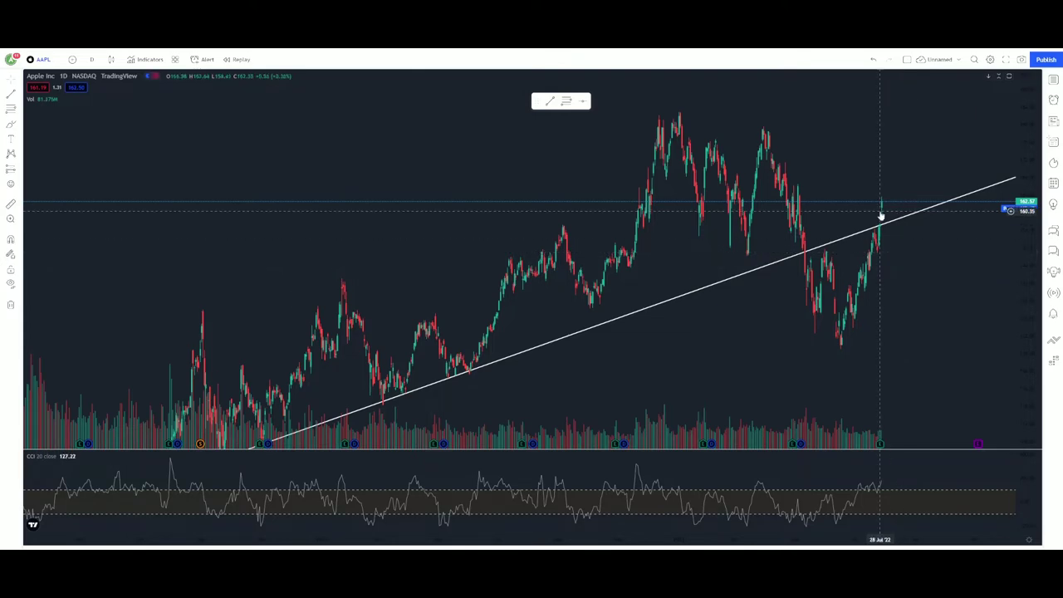
{"action": "scroll", "coordinate": [884, 245], "scroll_direction": "up", "scroll_amount": 2}
{"action": "left_click_drag", "start_coordinate": [1023, 328], "coordinate": [1024, 158]}
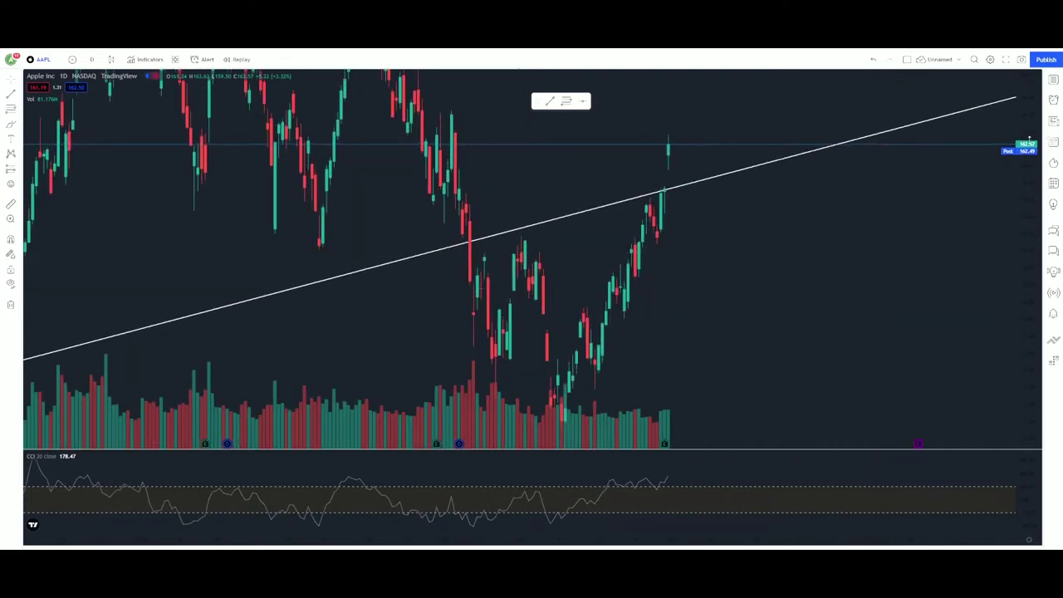
{"action": "scroll", "coordinate": [707, 263], "scroll_direction": "up", "scroll_amount": 5}
{"action": "left_click_drag", "start_coordinate": [608, 242], "coordinate": [771, 291]}
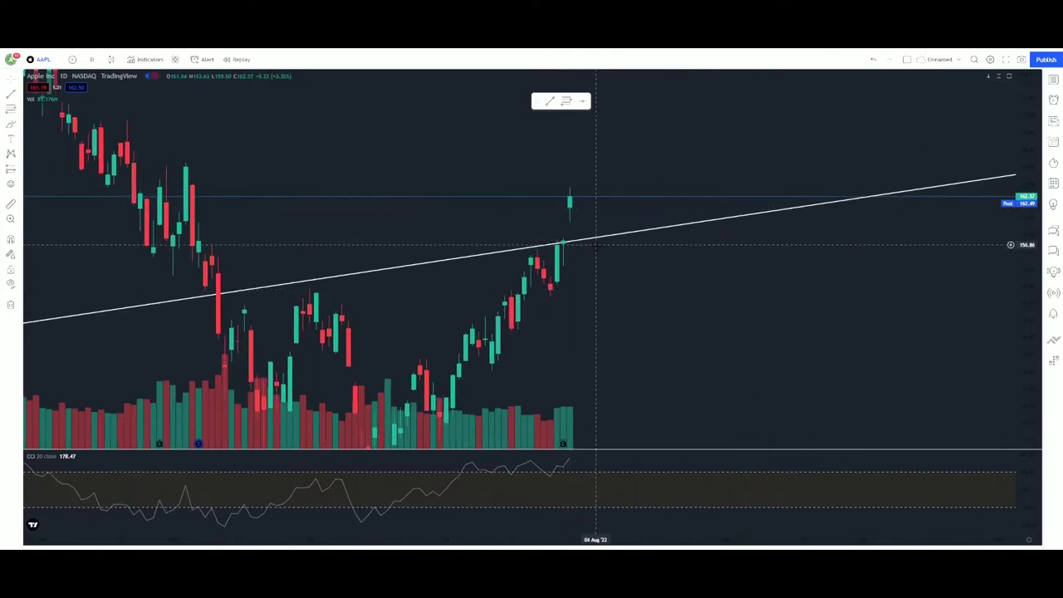
{"action": "left_click", "coordinate": [628, 241]}
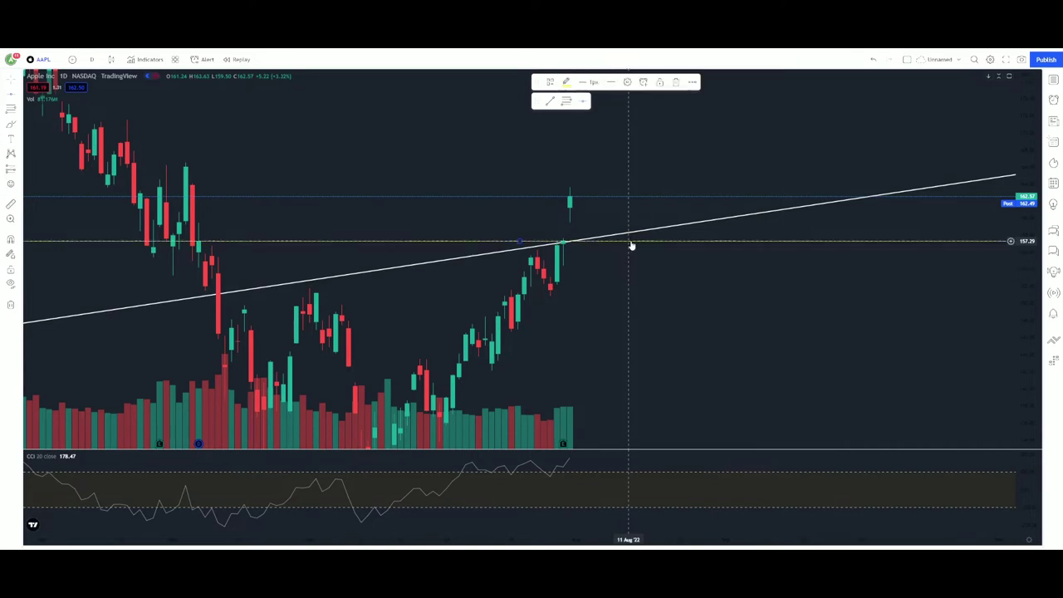
{"action": "scroll", "coordinate": [774, 297], "scroll_direction": "down", "scroll_amount": 1}
{"action": "scroll", "coordinate": [774, 297], "scroll_direction": "up", "scroll_amount": 1}
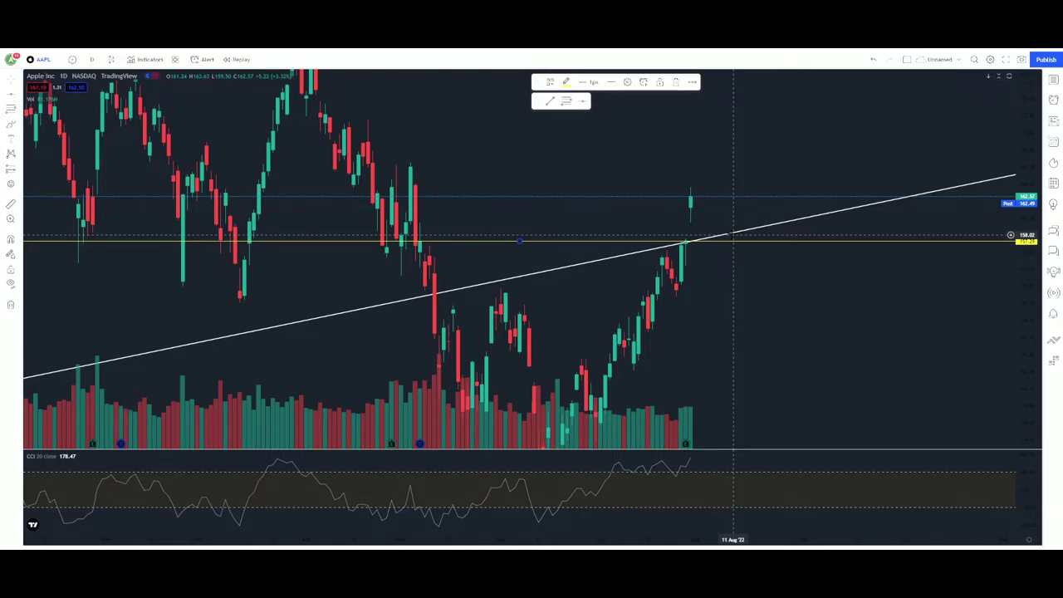
Place a horizontal line at 96.24, the price level just before the upward gap at the end of July 2020
{"action": "scroll", "coordinate": [782, 355], "scroll_direction": "down", "scroll_amount": 7}
{"action": "left_click_drag", "start_coordinate": [1017, 137], "coordinate": [1015, 374]}
{"action": "scroll", "coordinate": [911, 362], "scroll_direction": "down", "scroll_amount": 10}
{"action": "left_click_drag", "start_coordinate": [913, 365], "coordinate": [815, 241]}
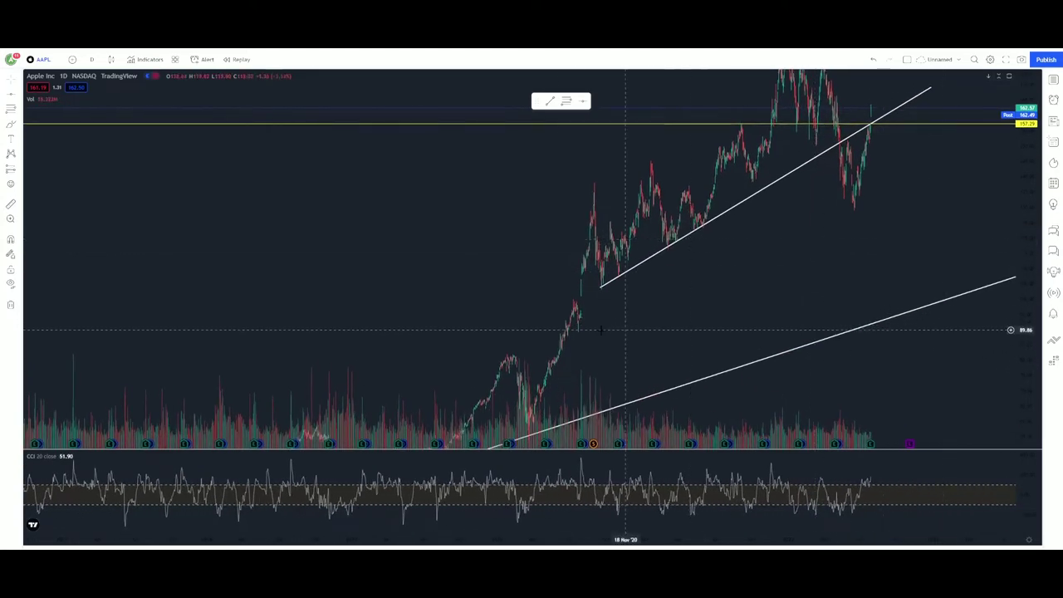
{"action": "scroll", "coordinate": [692, 311], "scroll_direction": "up", "scroll_amount": 6}
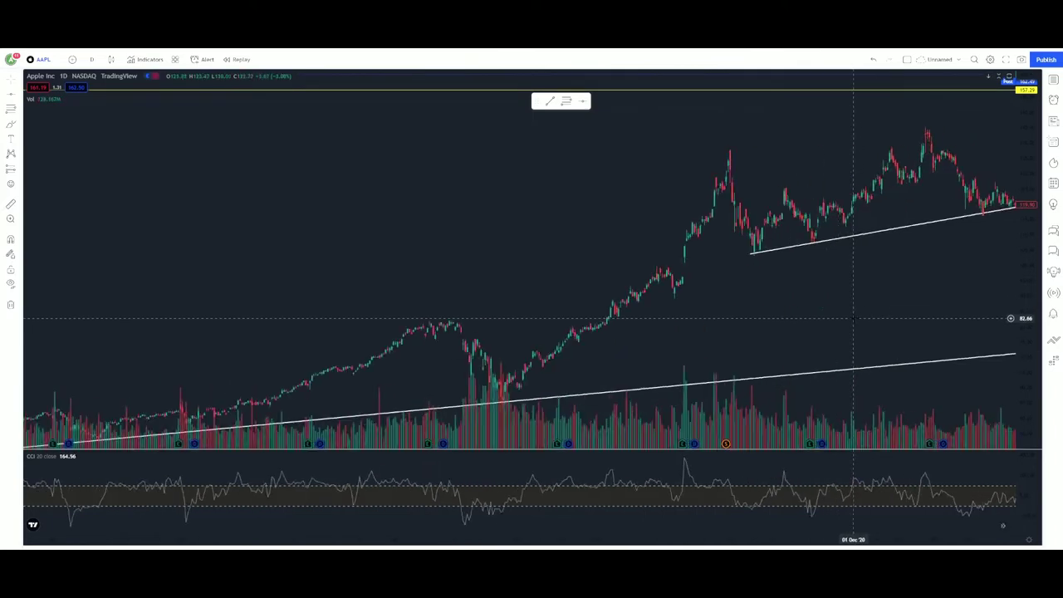
{"action": "scroll", "coordinate": [852, 318], "scroll_direction": "up", "scroll_amount": 5}
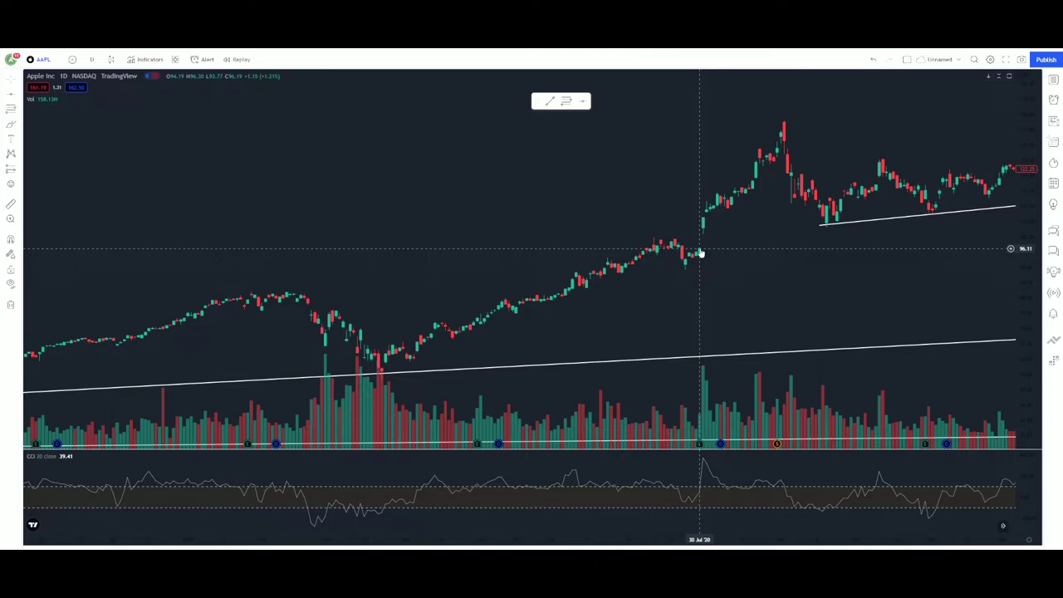
{"action": "scroll", "coordinate": [850, 277], "scroll_direction": "down", "scroll_amount": 3}
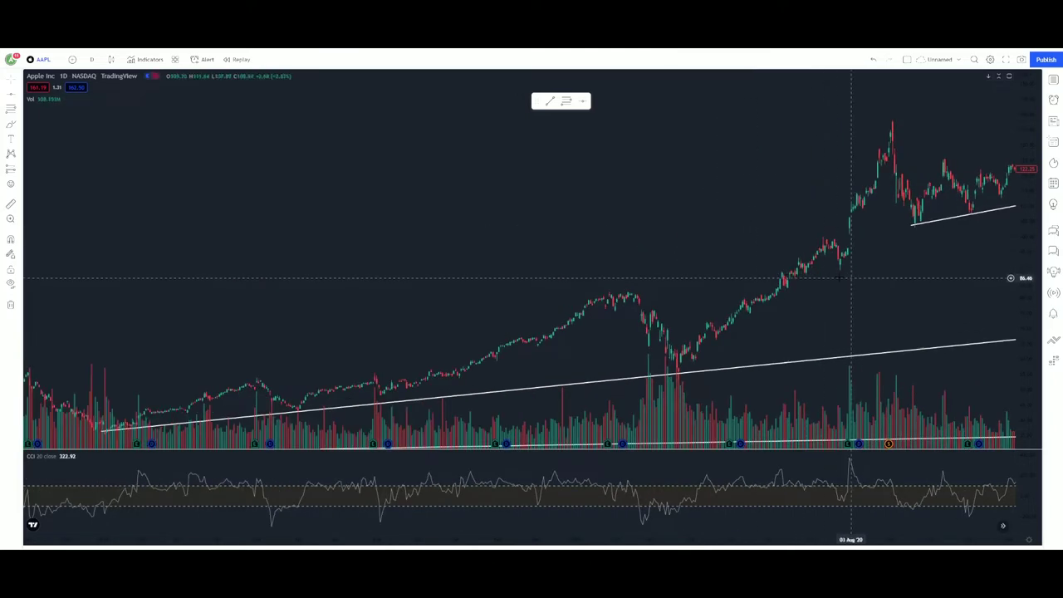
{"action": "left_click", "coordinate": [941, 249]}
{"action": "scroll", "coordinate": [579, 286], "scroll_direction": "up", "scroll_amount": 3}
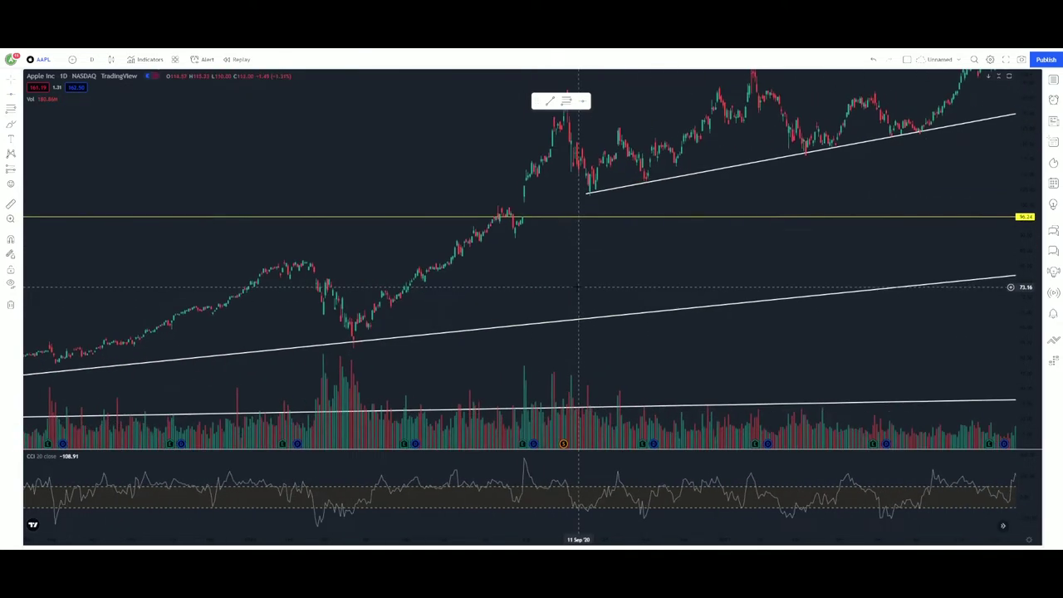
Mark the resistance area at the chart's 2022 peaks with horizontal lines at 178.95 and 182.93
{"action": "scroll", "coordinate": [963, 290], "scroll_direction": "down", "scroll_amount": 4}
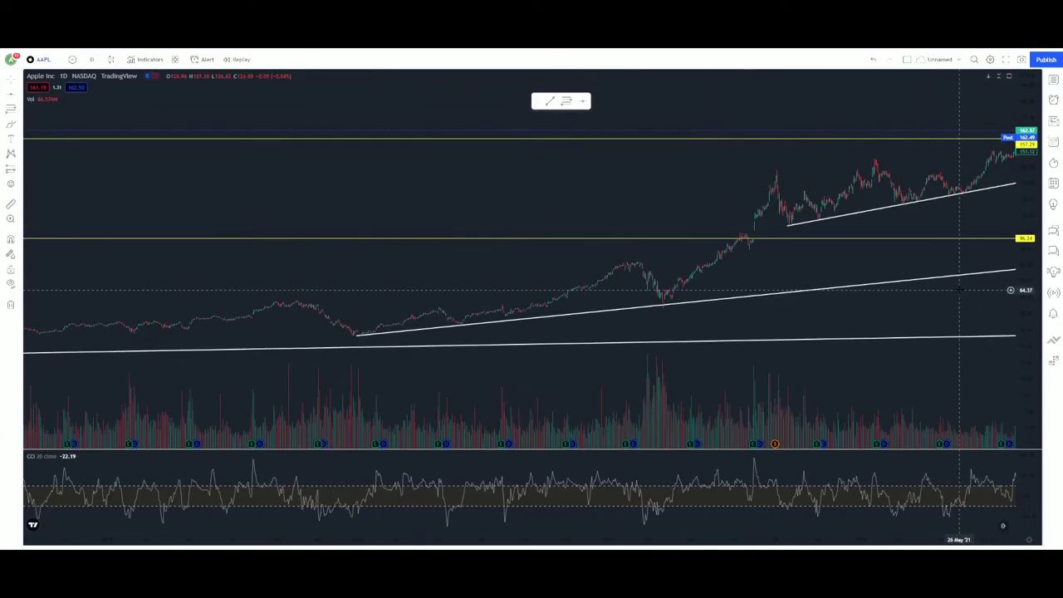
{"action": "scroll", "coordinate": [959, 290], "scroll_direction": "down", "scroll_amount": 4}
{"action": "left_click_drag", "start_coordinate": [967, 227], "coordinate": [521, 226]}
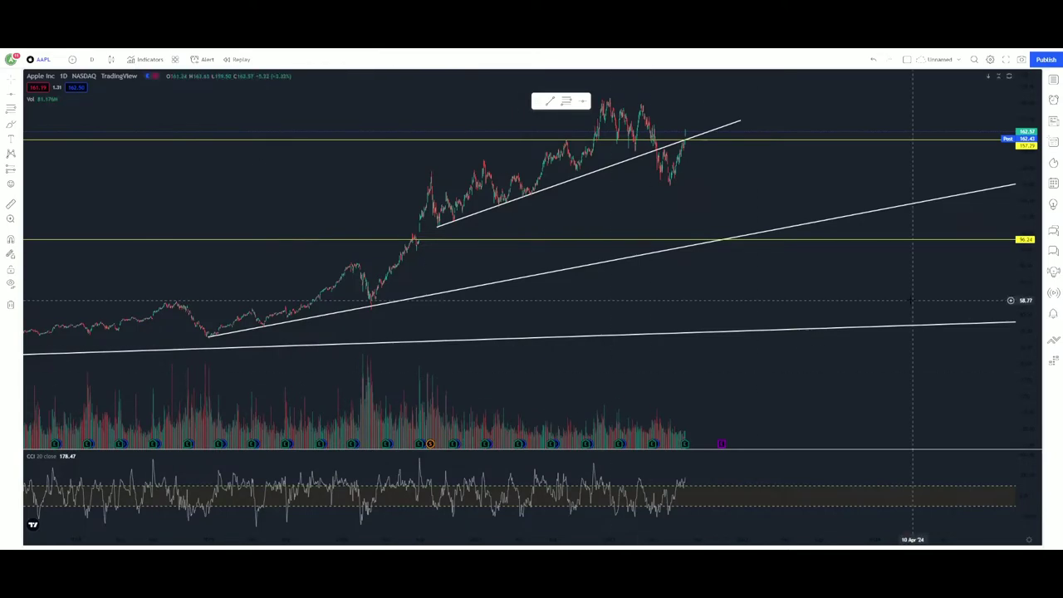
{"action": "left_click_drag", "start_coordinate": [920, 296], "coordinate": [631, 250]}
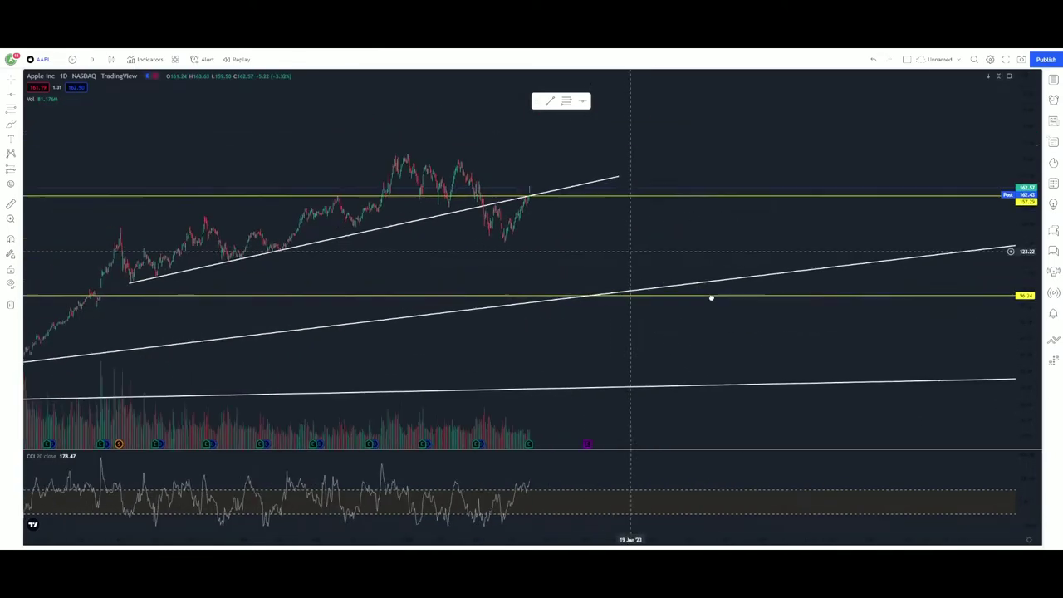
{"action": "left_click_drag", "start_coordinate": [712, 298], "coordinate": [865, 320]}
{"action": "scroll", "coordinate": [759, 330], "scroll_direction": "up", "scroll_amount": 3}
{"action": "left_click_drag", "start_coordinate": [503, 208], "coordinate": [894, 252]}
{"action": "left_click_drag", "start_coordinate": [1026, 349], "coordinate": [1026, 233]}
{"action": "scroll", "coordinate": [865, 307], "scroll_direction": "up", "scroll_amount": 4}
{"action": "left_click_drag", "start_coordinate": [682, 341], "coordinate": [852, 218]}
{"action": "scroll", "coordinate": [850, 231], "scroll_direction": "up", "scroll_amount": 5}
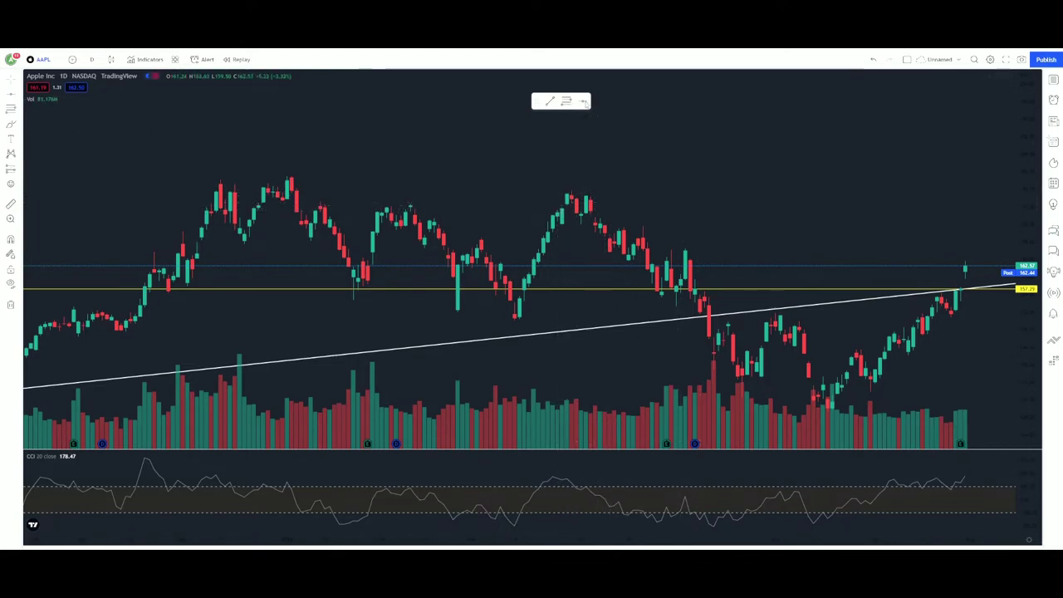
{"action": "left_click", "coordinate": [586, 193]}
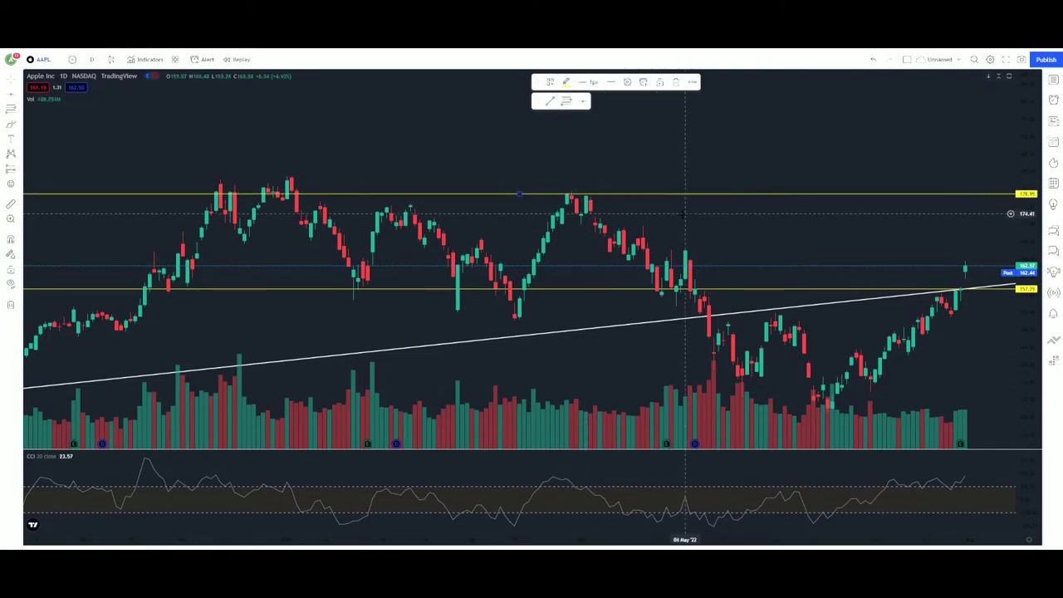
{"action": "left_click", "coordinate": [580, 178]}
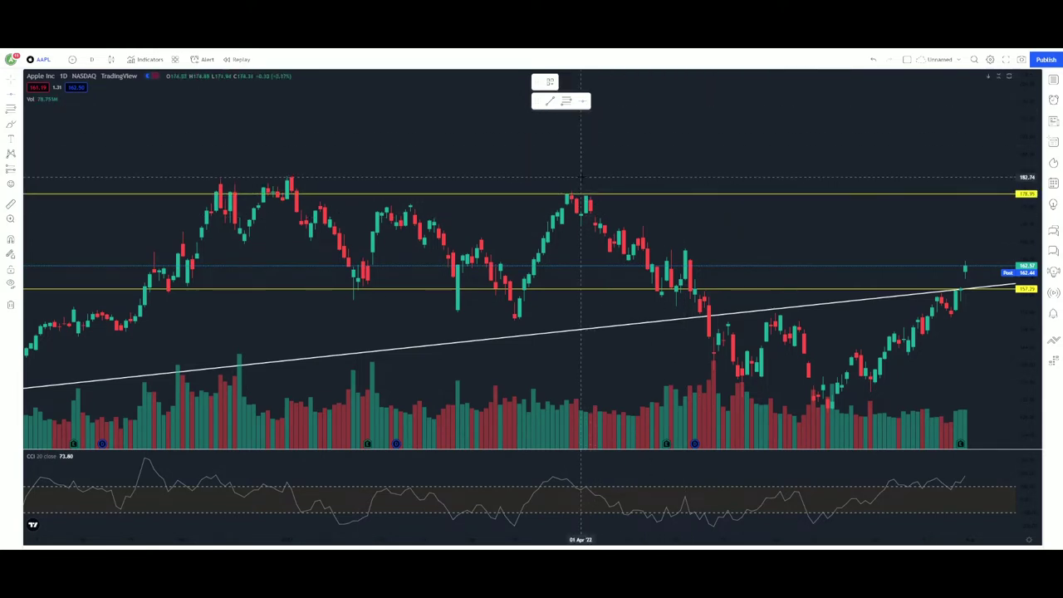
{"action": "left_click_drag", "start_coordinate": [316, 163], "coordinate": [435, 195]}
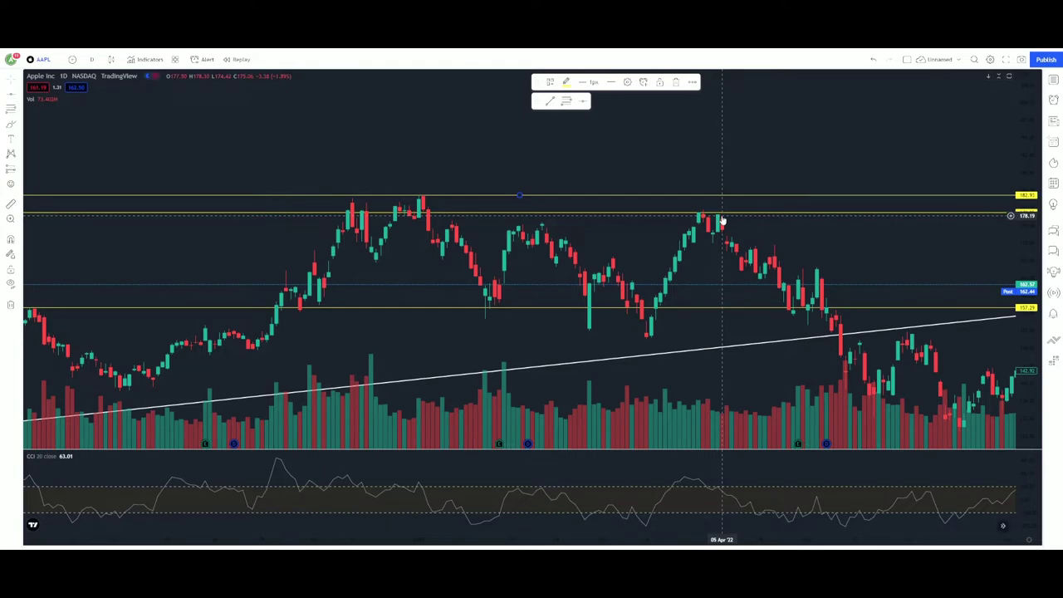
Measure the price drop from the spring 2022 peak at the lower resistance line down to the June 2022 low
{"action": "left_click_drag", "start_coordinate": [928, 276], "coordinate": [663, 178]}
{"action": "scroll", "coordinate": [662, 178], "scroll_direction": "down", "scroll_amount": 5}
{"action": "left_click_drag", "start_coordinate": [1024, 133], "coordinate": [1023, 174]}
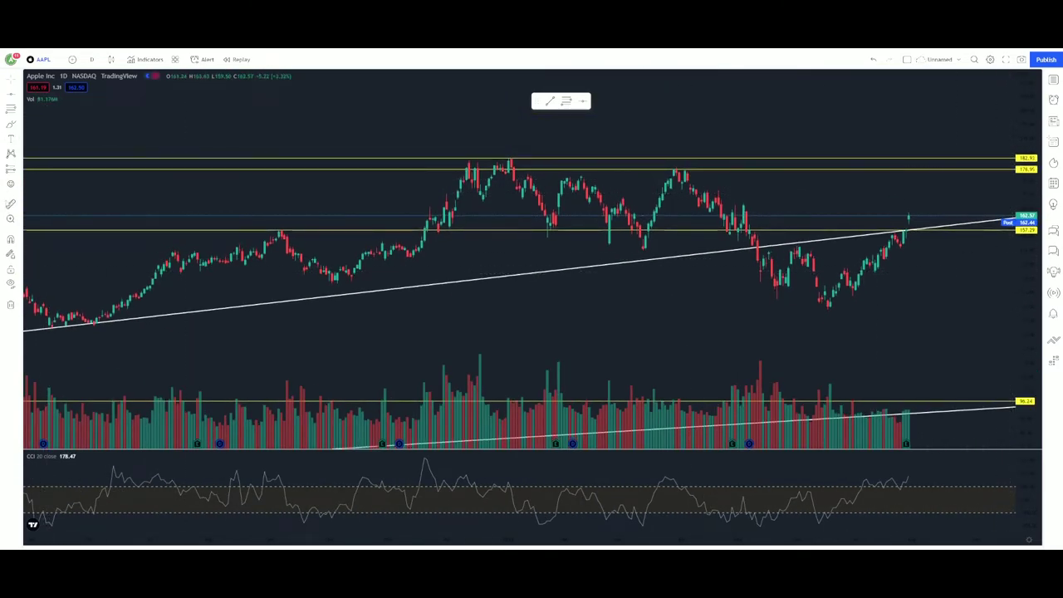
{"action": "left_click", "coordinate": [706, 167], "text": "shift"}
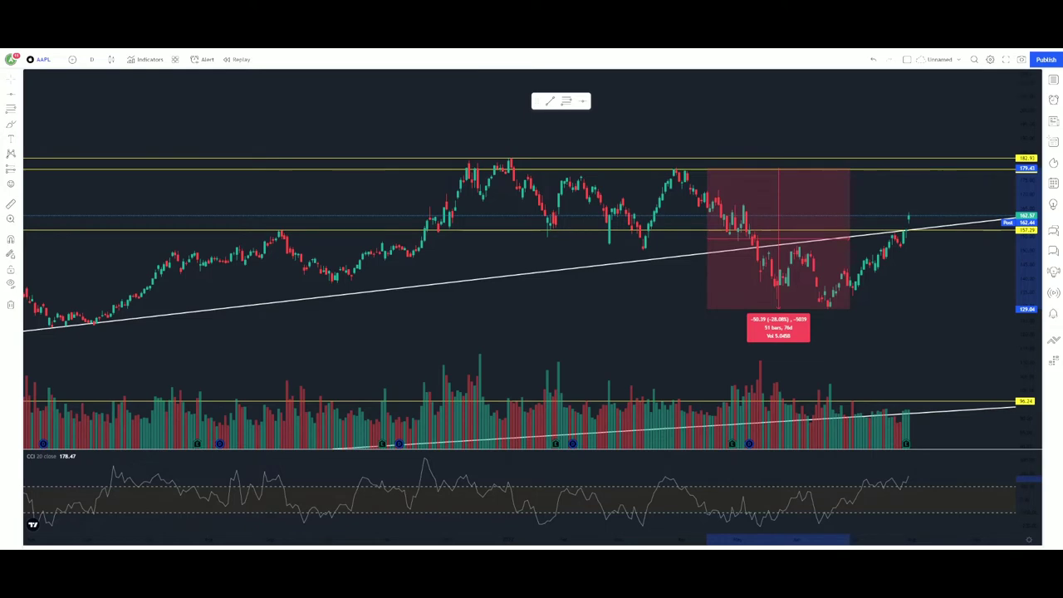
{"action": "left_click", "coordinate": [917, 336]}
Remove all drawings from the Apple chart, keeping the indicators
{"action": "left_click_drag", "start_coordinate": [872, 338], "coordinate": [737, 304]}
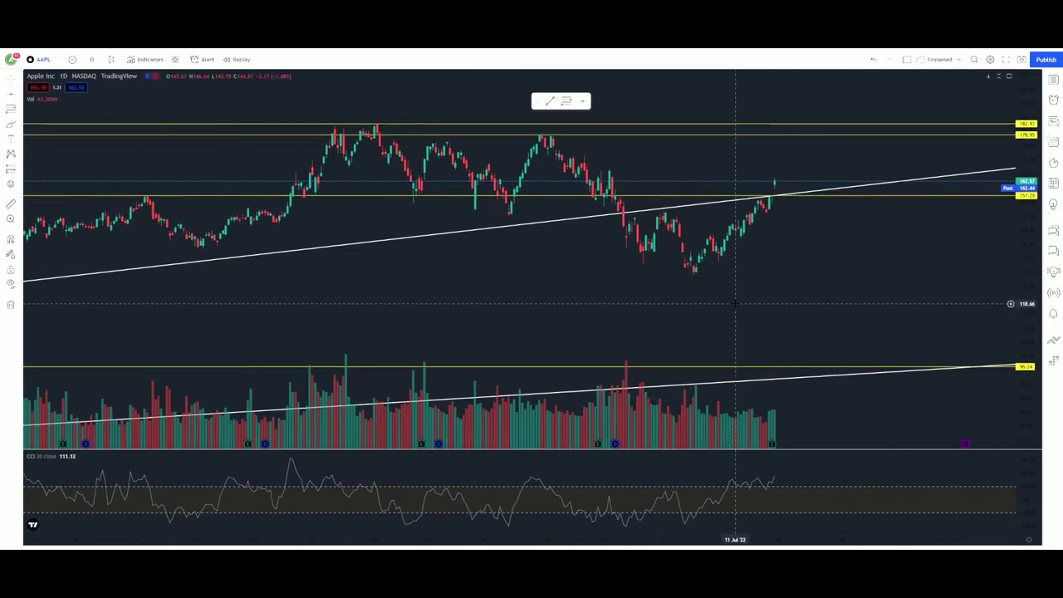
{"action": "right_click", "coordinate": [795, 265]}
{"action": "left_click", "coordinate": [841, 452]}
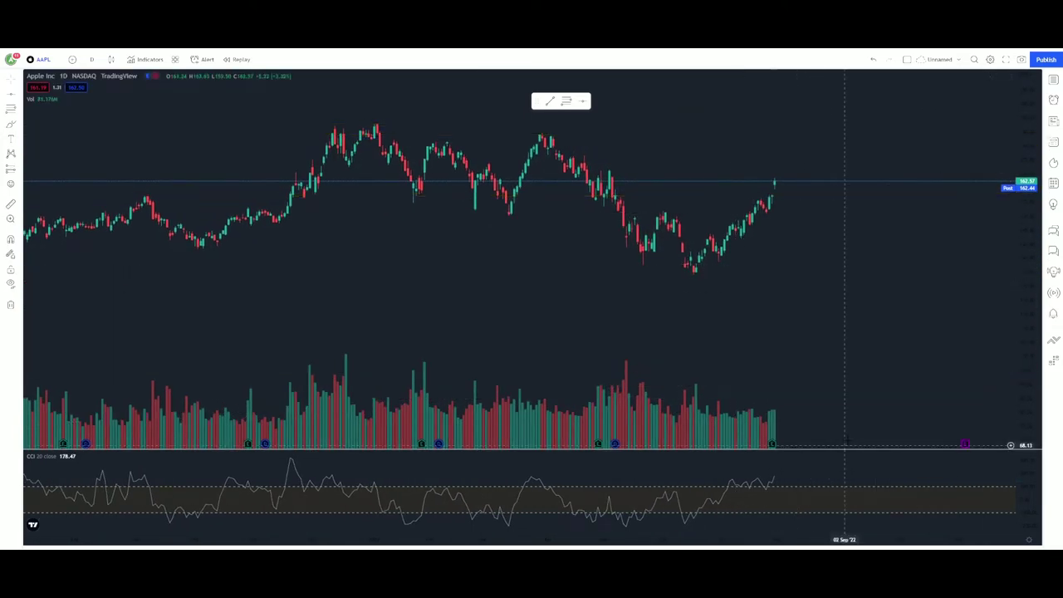
Place a horizontal line at 96.51, level with the price before the mid-2020 upward gap
{"action": "scroll", "coordinate": [901, 332], "scroll_direction": "down", "scroll_amount": 10}
{"action": "left_click_drag", "start_coordinate": [1019, 110], "coordinate": [1018, 307]}
{"action": "left_click_drag", "start_coordinate": [943, 333], "coordinate": [694, 312]}
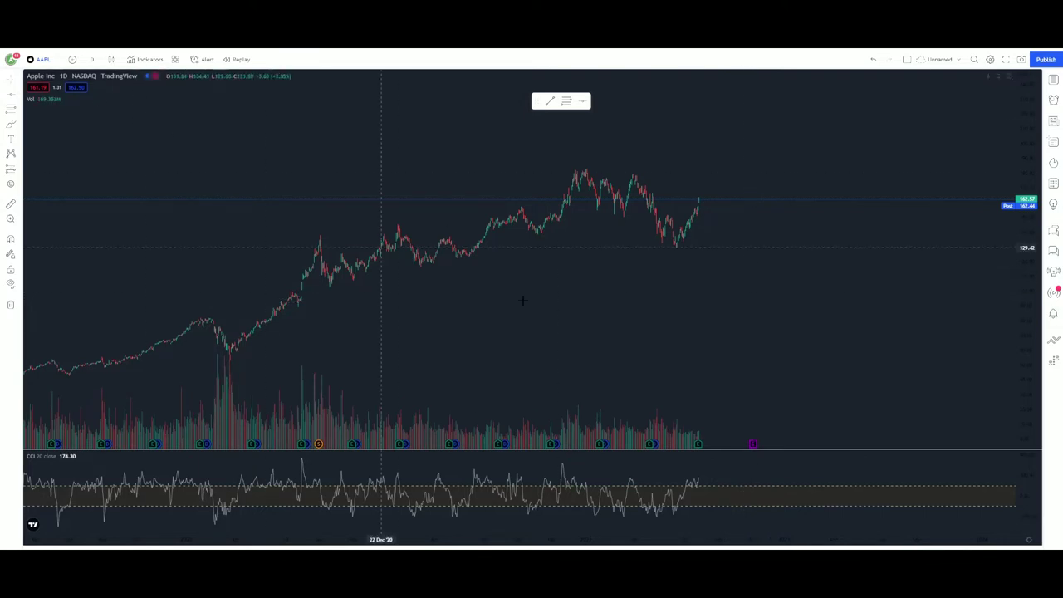
{"action": "left_click", "coordinate": [643, 296]}
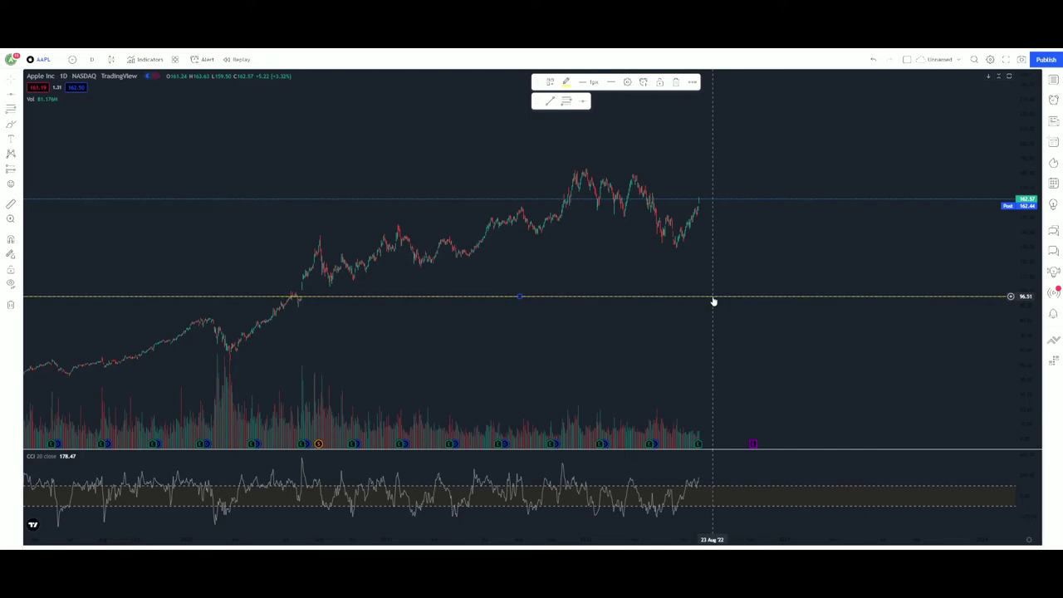
{"action": "left_click_drag", "start_coordinate": [712, 297], "coordinate": [714, 296]}
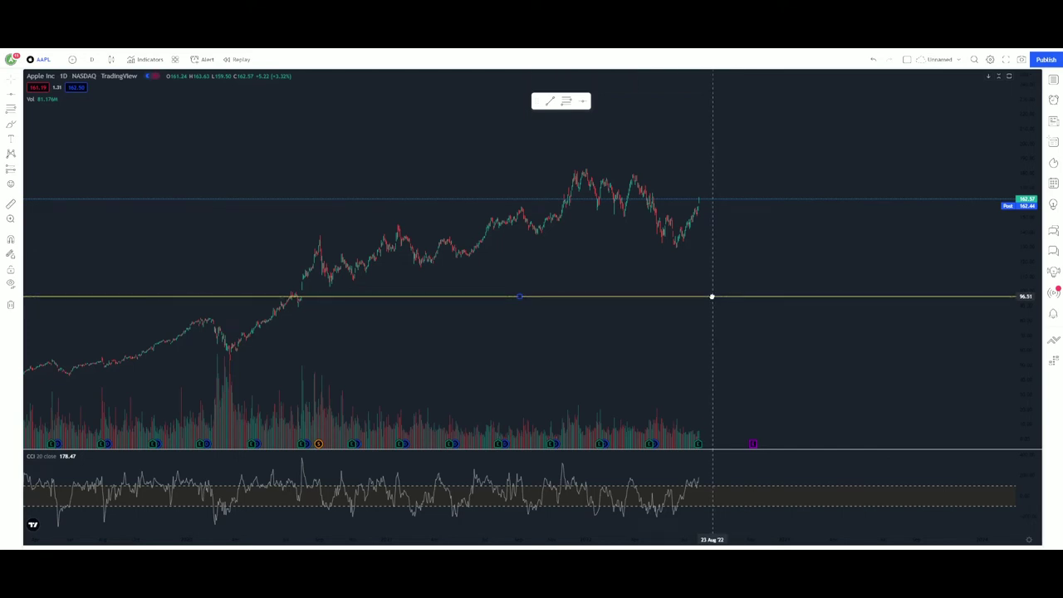
{"action": "left_click", "coordinate": [709, 297]}
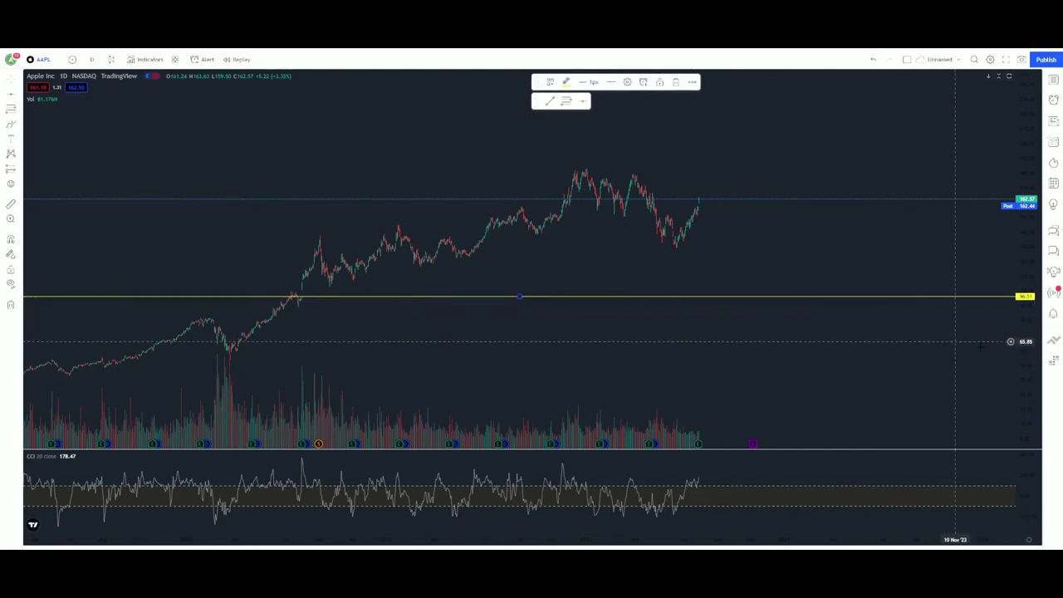
Draw a Fibonacci retracement from the spring 2022 peak at 179.67 down to the June 2022 low at 129.18, and delete it
{"action": "scroll", "coordinate": [795, 287], "scroll_direction": "down", "scroll_amount": 3}
{"action": "scroll", "coordinate": [828, 309], "scroll_direction": "up", "scroll_amount": 6}
{"action": "left_click_drag", "start_coordinate": [1027, 353], "coordinate": [1027, 109]}
{"action": "scroll", "coordinate": [747, 285], "scroll_direction": "up", "scroll_amount": 6}
{"action": "left_click_drag", "start_coordinate": [606, 218], "coordinate": [828, 317]}
{"action": "left_click_drag", "start_coordinate": [1020, 120], "coordinate": [1019, 260]}
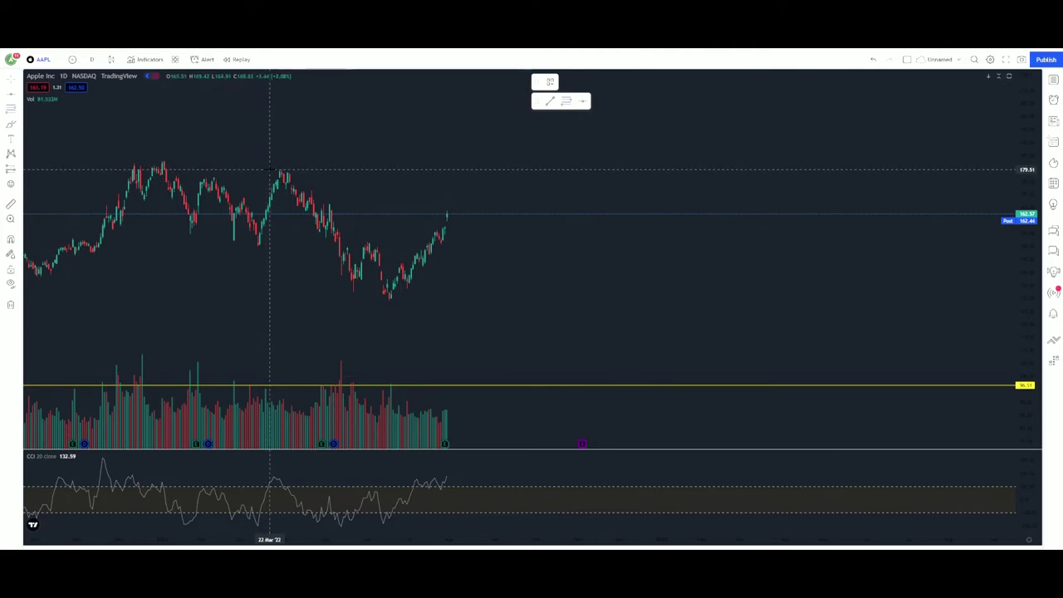
{"action": "left_click_drag", "start_coordinate": [271, 171], "coordinate": [624, 298]}
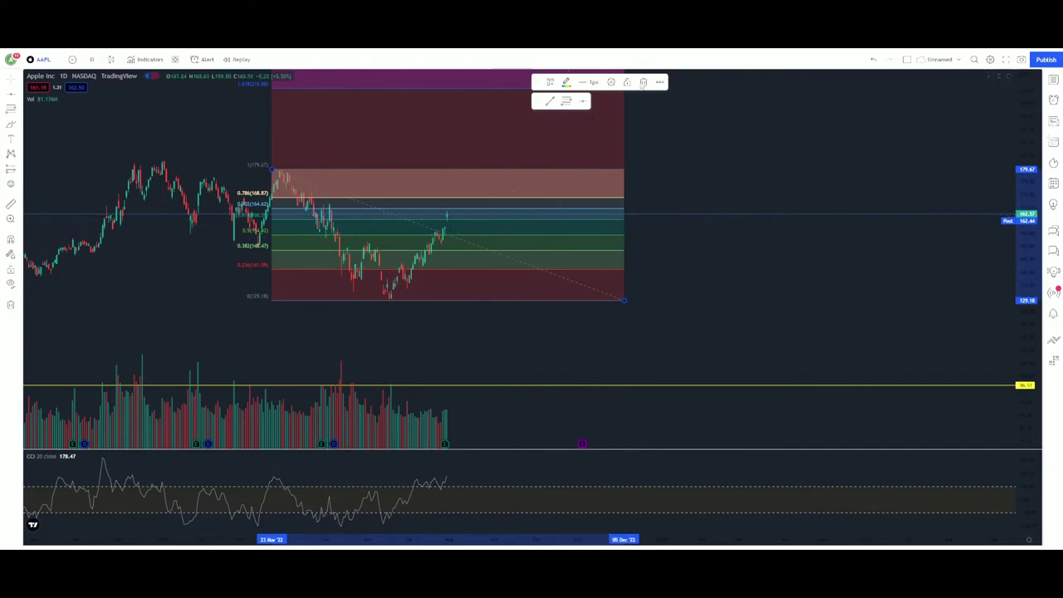
{"action": "left_click", "coordinate": [643, 81]}
Switch the Apple chart from the daily to the 4-hour timeframe
{"action": "scroll", "coordinate": [448, 199], "scroll_direction": "up", "scroll_amount": 3}
{"action": "left_click_drag", "start_coordinate": [514, 196], "coordinate": [698, 208]}
{"action": "scroll", "coordinate": [688, 247], "scroll_direction": "up", "scroll_amount": 3}
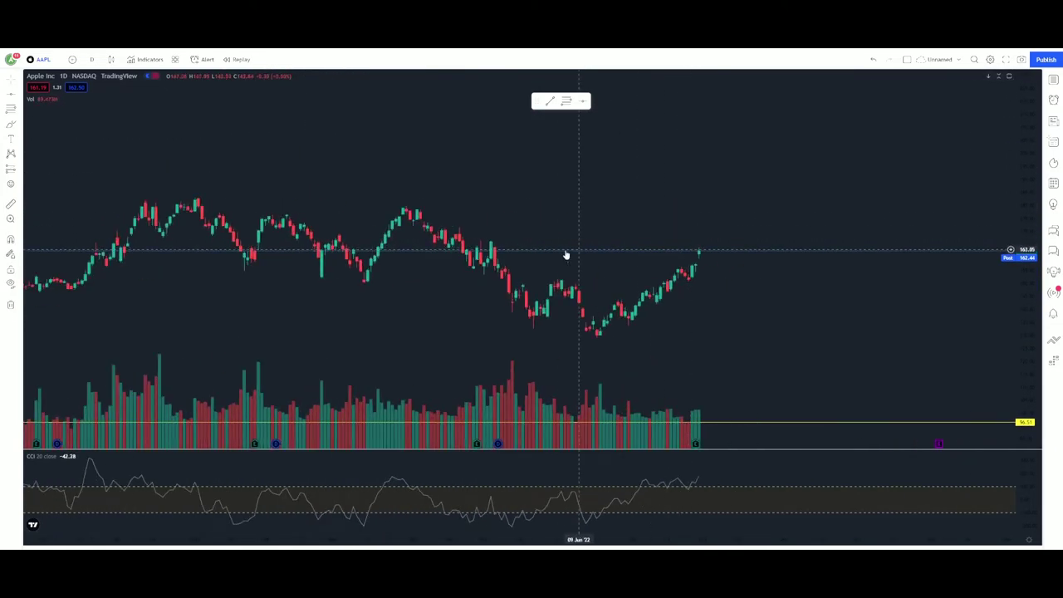
{"action": "scroll", "coordinate": [508, 226], "scroll_direction": "down", "scroll_amount": 2}
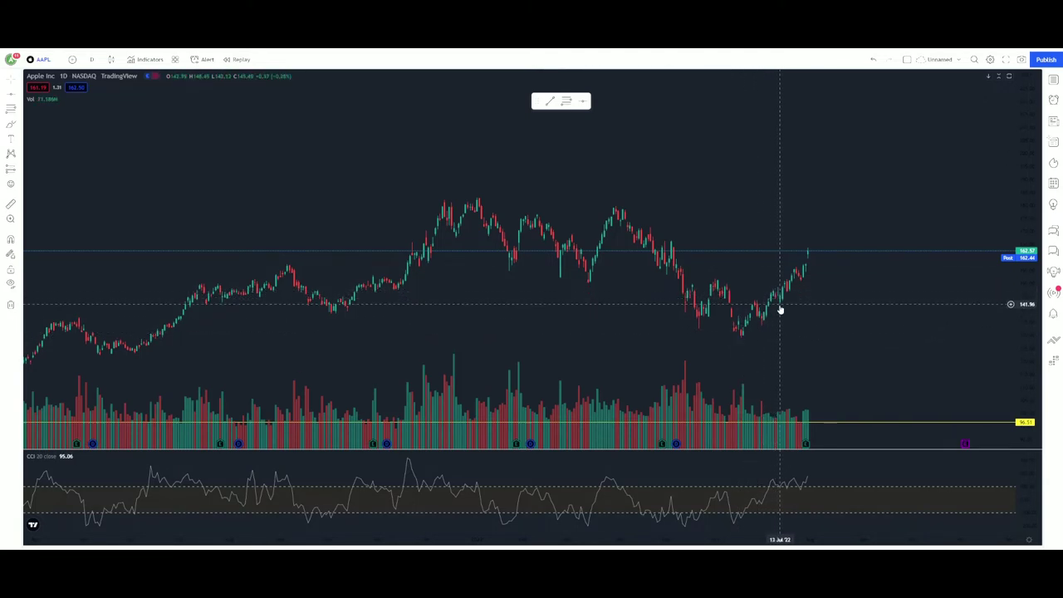
{"action": "scroll", "coordinate": [785, 309], "scroll_direction": "up", "scroll_amount": 2}
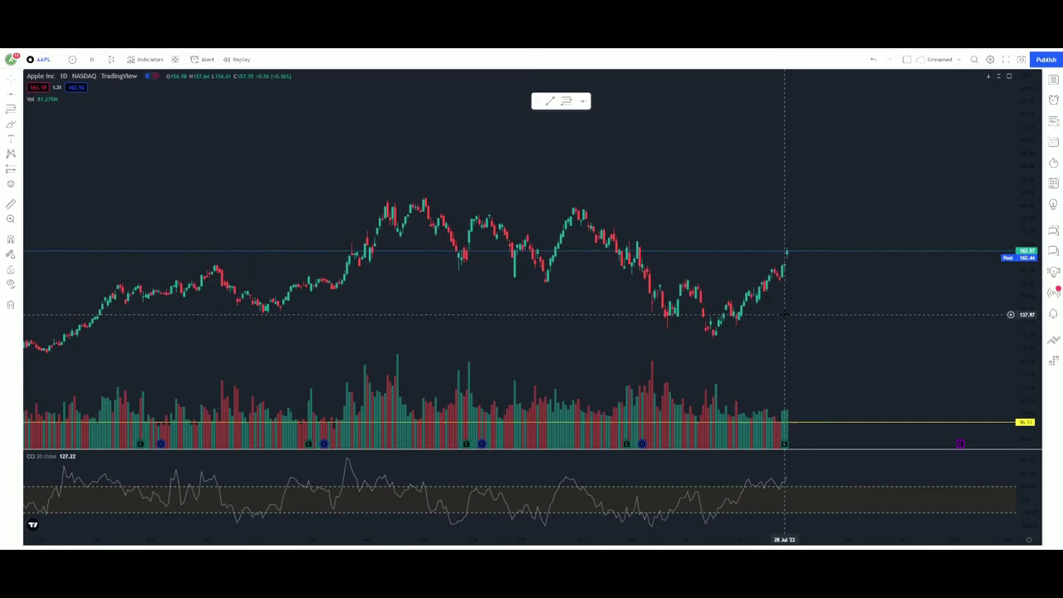
{"action": "left_click", "coordinate": [92, 59]}
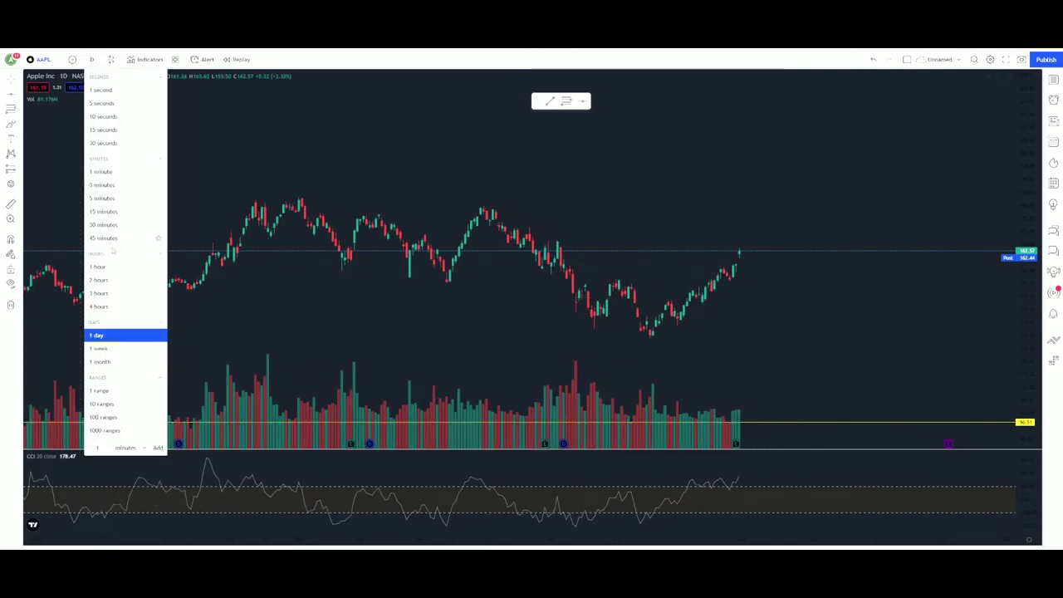
{"action": "left_click", "coordinate": [99, 306]}
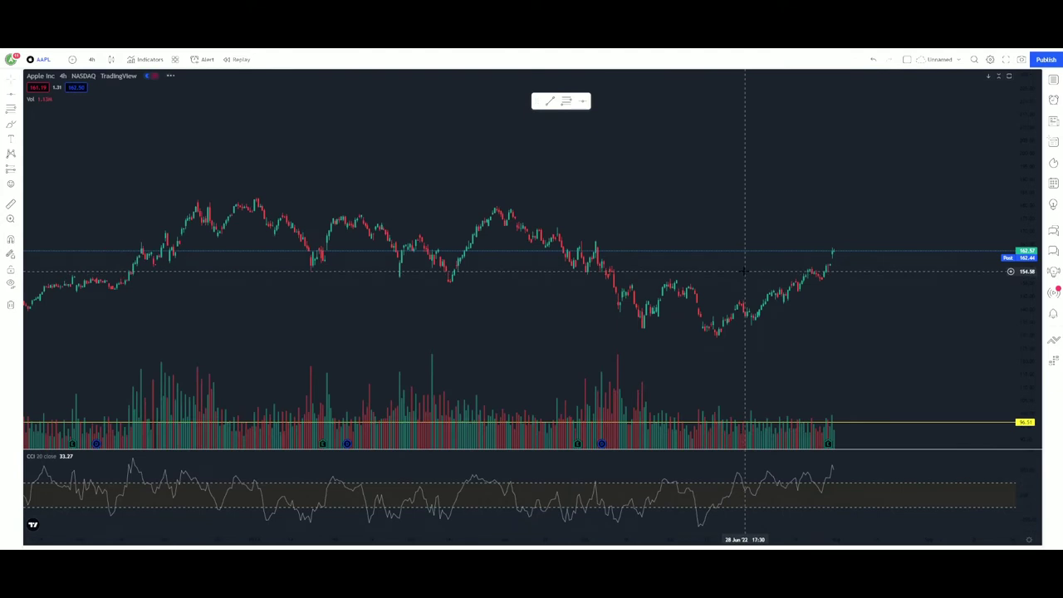
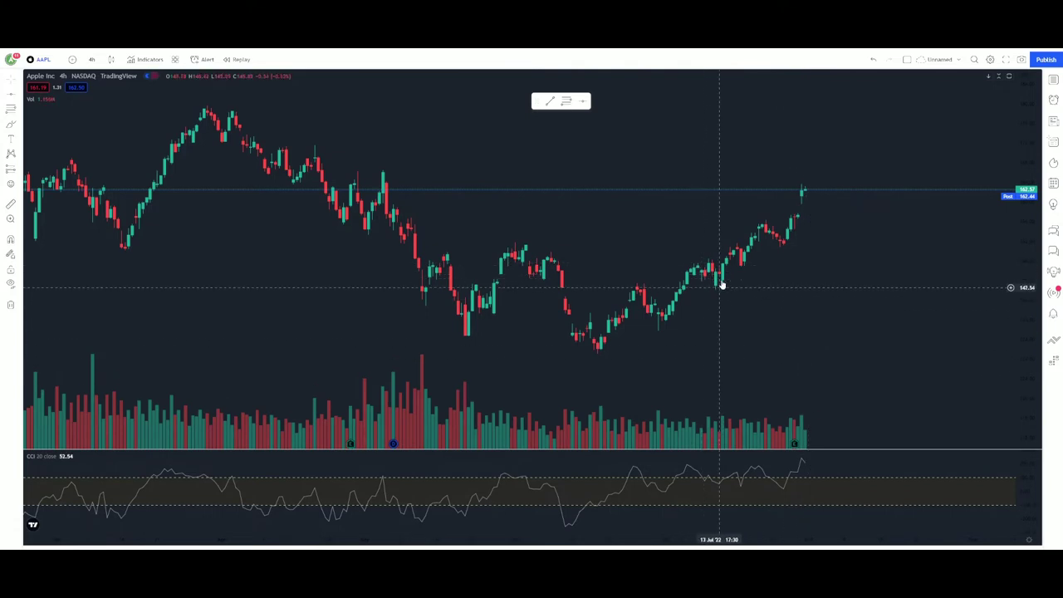
Trace the upswing from the 13 July 2022 low and the pullback after it with two trend lines
{"action": "left_click_drag", "start_coordinate": [799, 296], "coordinate": [664, 312]}
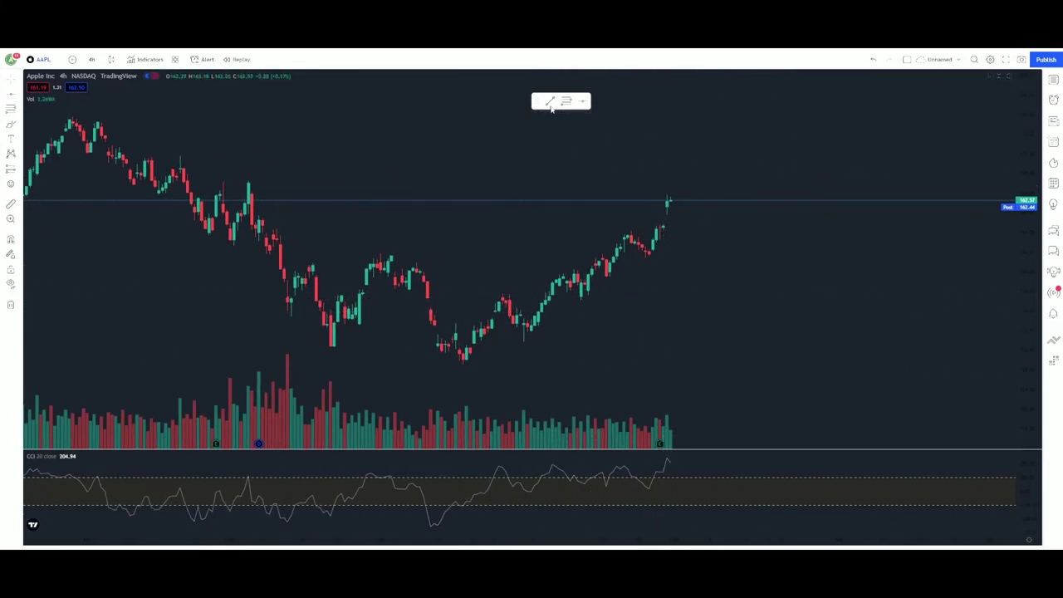
{"action": "left_click", "coordinate": [549, 101]}
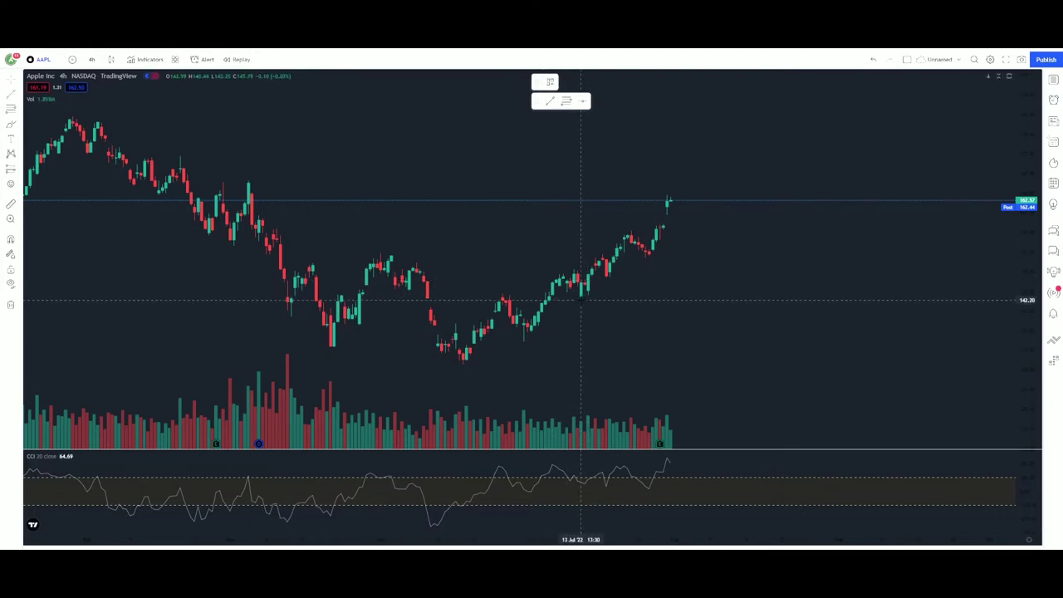
{"action": "left_click", "coordinate": [581, 299]}
{"action": "left_click", "coordinate": [602, 256]}
{"action": "left_click", "coordinate": [568, 146]}
{"action": "left_click", "coordinate": [601, 256]}
{"action": "left_click", "coordinate": [605, 278]}
Continue the zigzag with three more trend lines, from the 19 July pullback low up to the 29 July high
{"action": "left_click", "coordinate": [550, 101]}
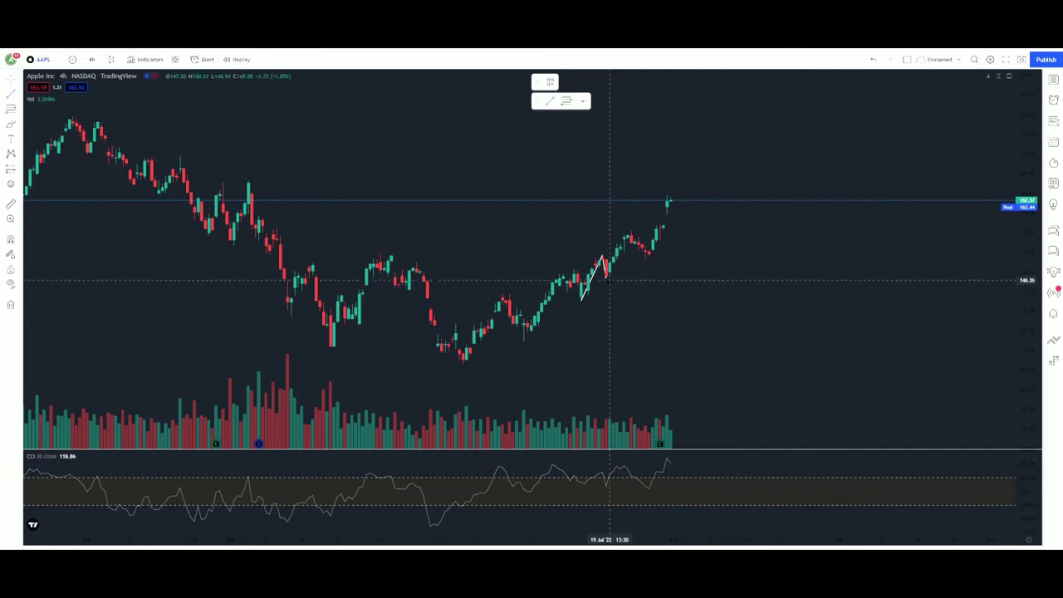
{"action": "left_click", "coordinate": [608, 279]}
{"action": "left_click", "coordinate": [626, 233]}
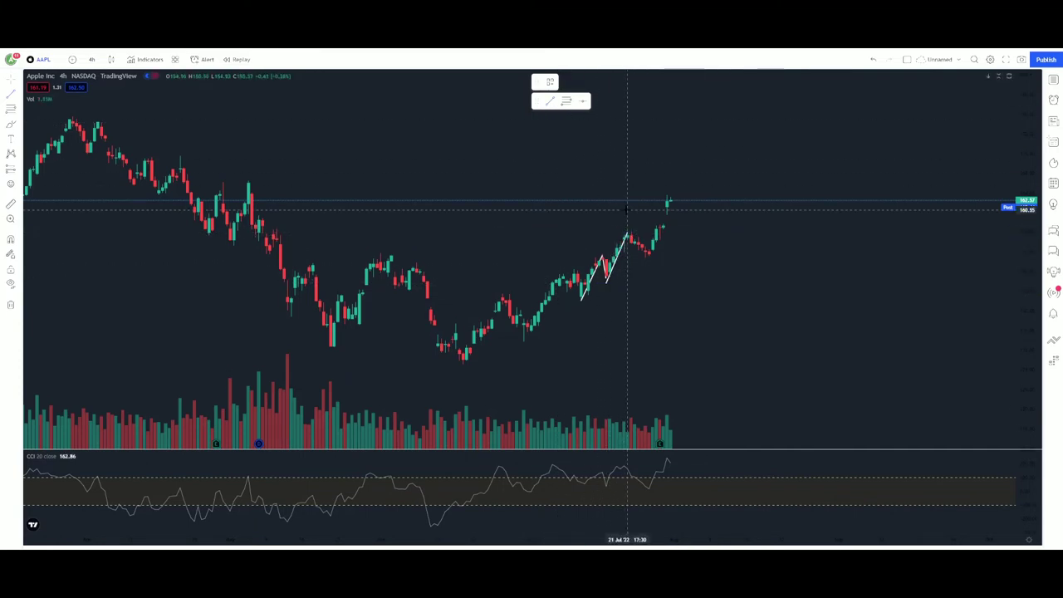
{"action": "left_click", "coordinate": [631, 233]}
{"action": "left_click", "coordinate": [648, 256]}
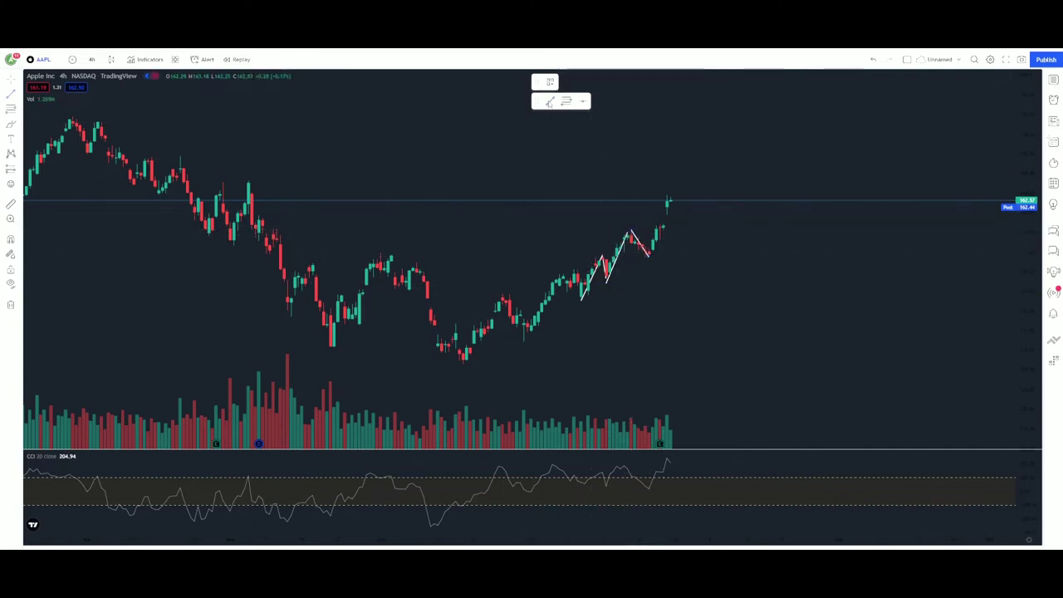
{"action": "left_click", "coordinate": [646, 255]}
{"action": "left_click", "coordinate": [668, 197]}
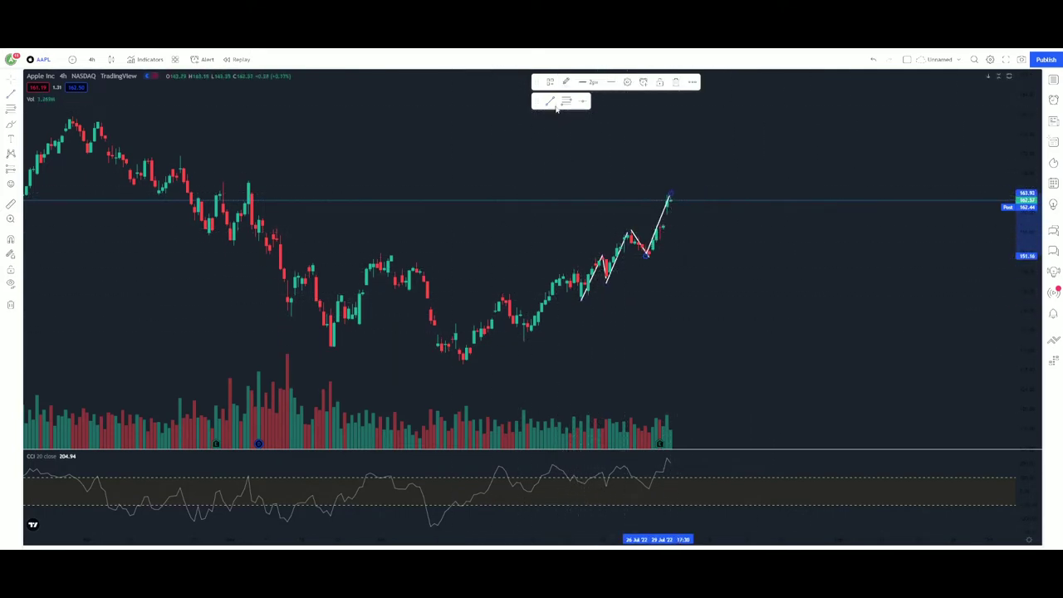
Draw a rising trend line from the mid-June low beneath the July lows up to 170.28, adjusting its start to about 127.40
{"action": "left_click", "coordinate": [534, 282]}
{"action": "left_click", "coordinate": [463, 359]}
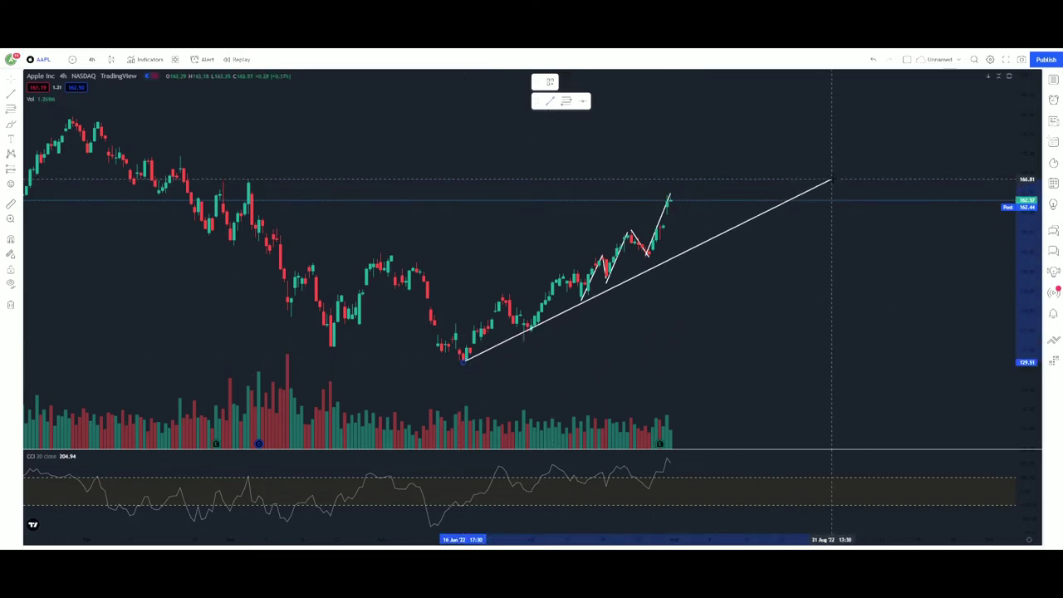
{"action": "left_click", "coordinate": [813, 163]}
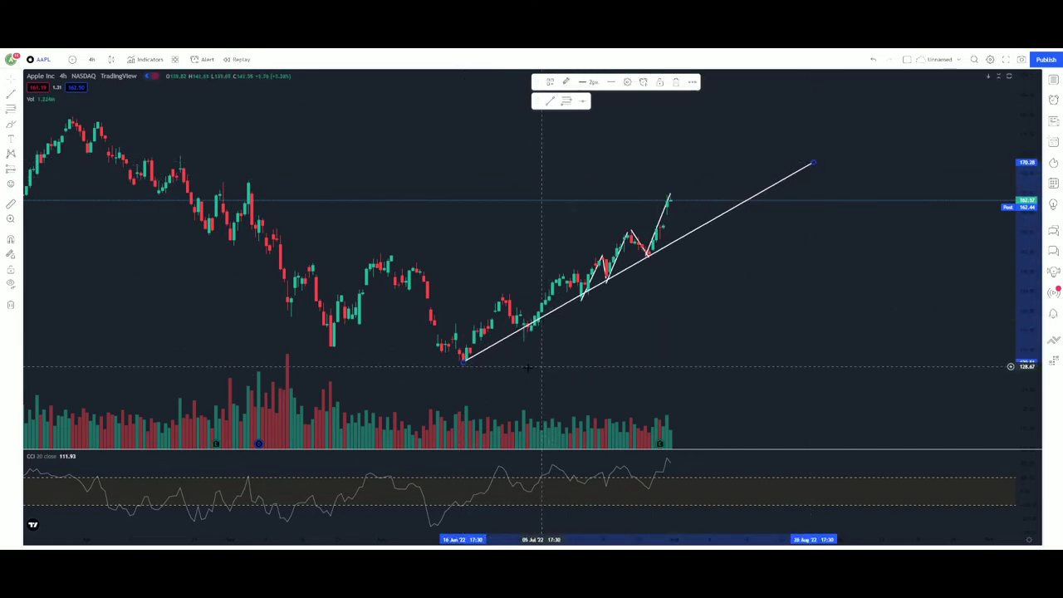
{"action": "left_click_drag", "start_coordinate": [464, 364], "coordinate": [455, 371]}
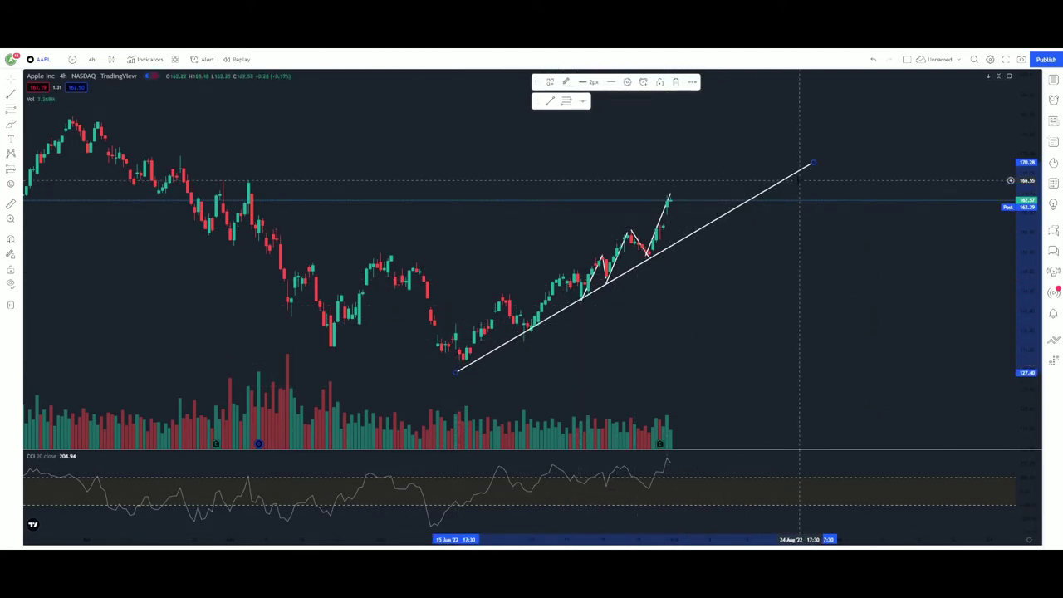
Remove all drawings from the 4-hour Apple chart, keeping the indicators
{"action": "right_click", "coordinate": [755, 324]}
{"action": "mouse_move", "coordinate": [821, 382]}
{"action": "left_click", "coordinate": [966, 386]}
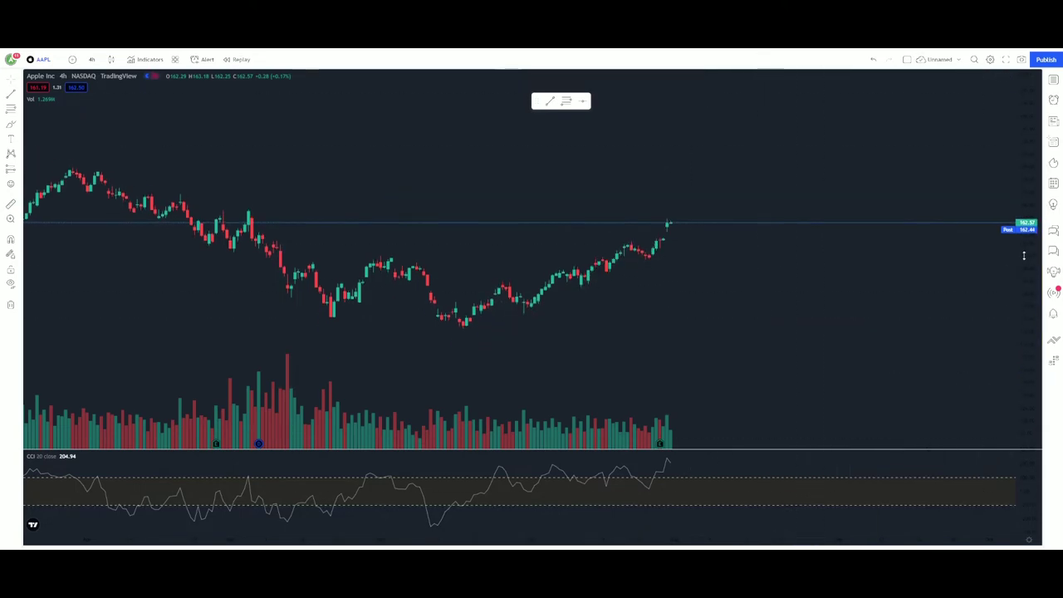
Draw a Fibonacci retracement from the spring 2022 peak level at 179.63 down to the June 2022 low at 129.15
{"action": "scroll", "coordinate": [914, 280], "scroll_direction": "down", "scroll_amount": 6}
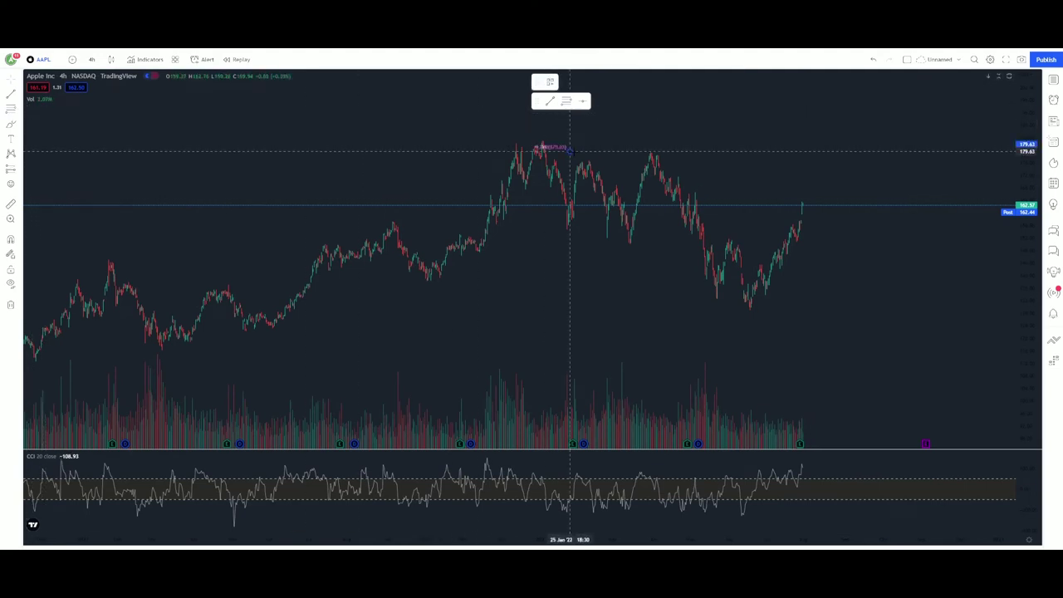
{"action": "left_click", "coordinate": [569, 151]}
{"action": "left_click", "coordinate": [920, 309]}
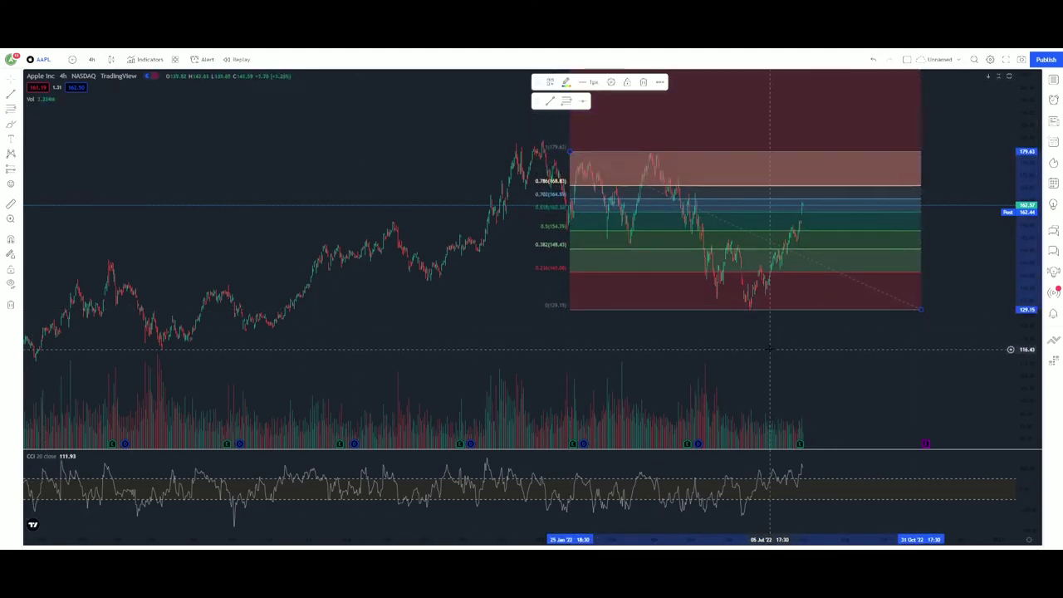
{"action": "scroll", "coordinate": [948, 239], "scroll_direction": "up", "scroll_amount": 4}
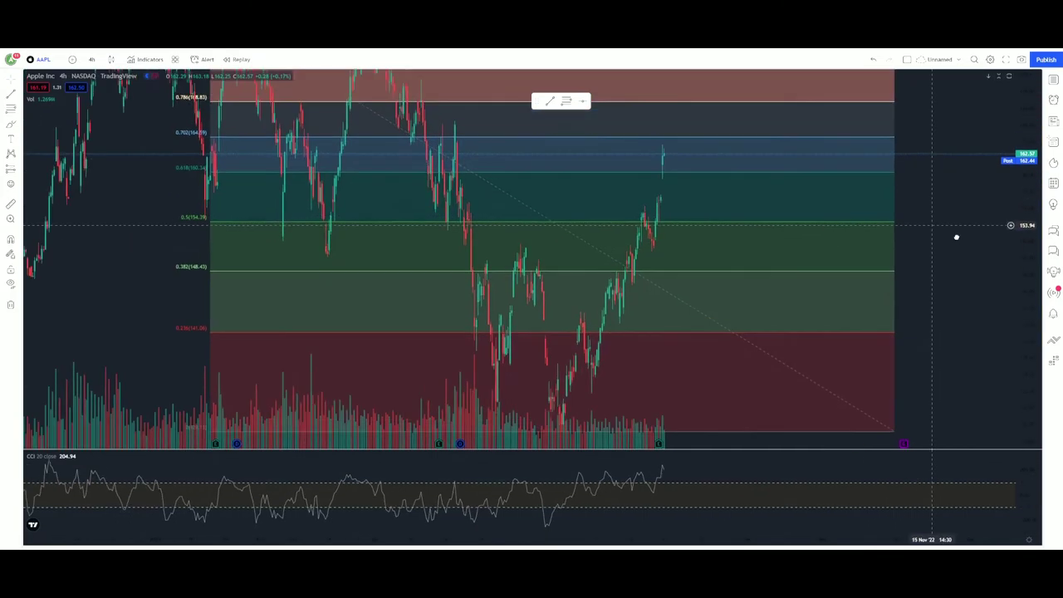
{"action": "left_click_drag", "start_coordinate": [956, 238], "coordinate": [1041, 242]}
{"action": "scroll", "coordinate": [460, 215], "scroll_direction": "up", "scroll_amount": 5}
{"action": "left_click_drag", "start_coordinate": [304, 132], "coordinate": [545, 173]}
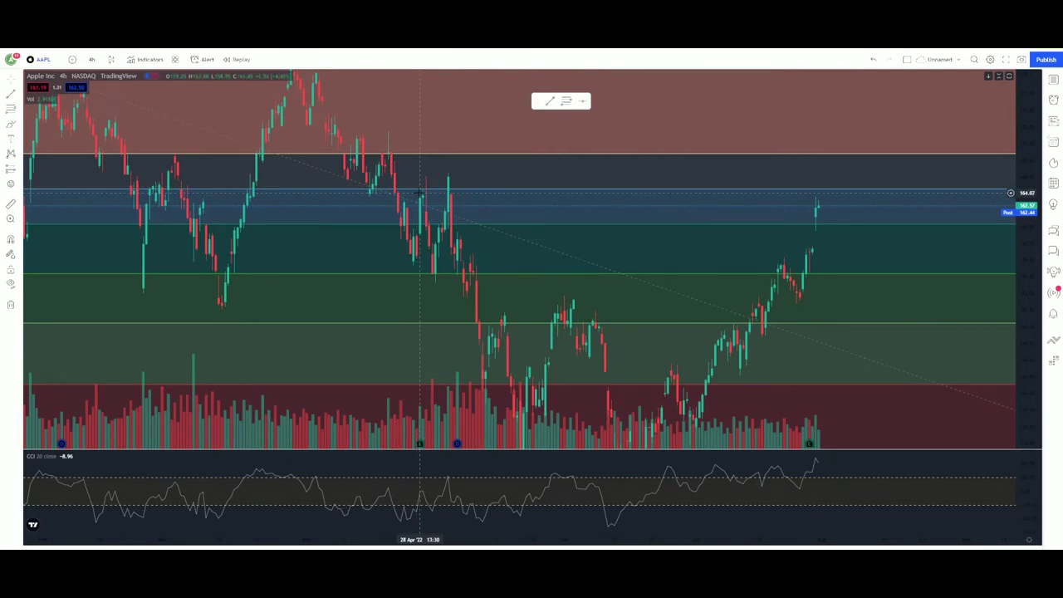
Switch the chart to the 1-day timeframe and delete the Fibonacci retracement
{"action": "left_click", "coordinate": [91, 59]}
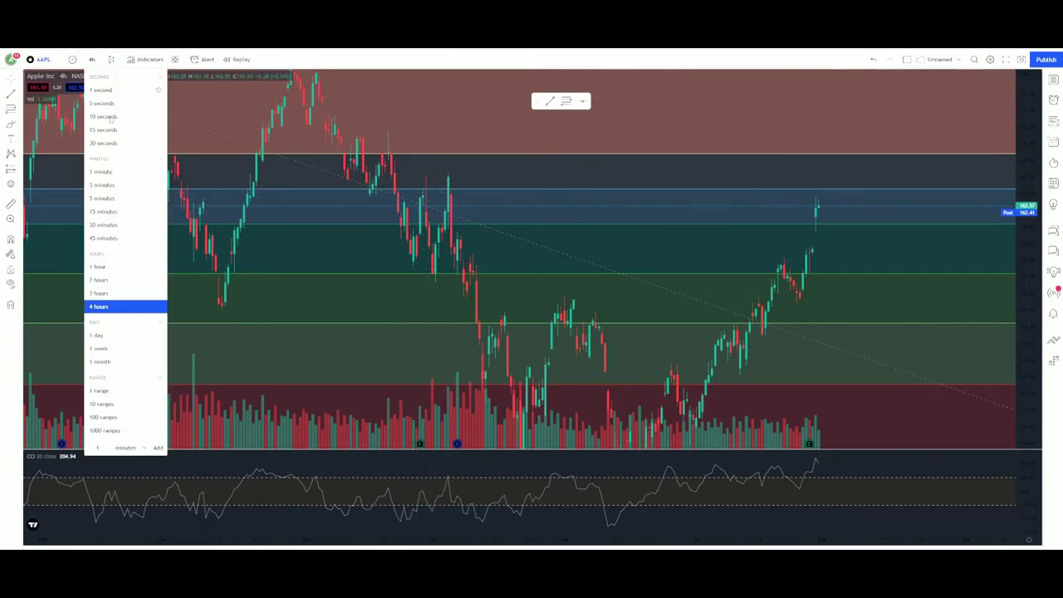
{"action": "left_click", "coordinate": [98, 334]}
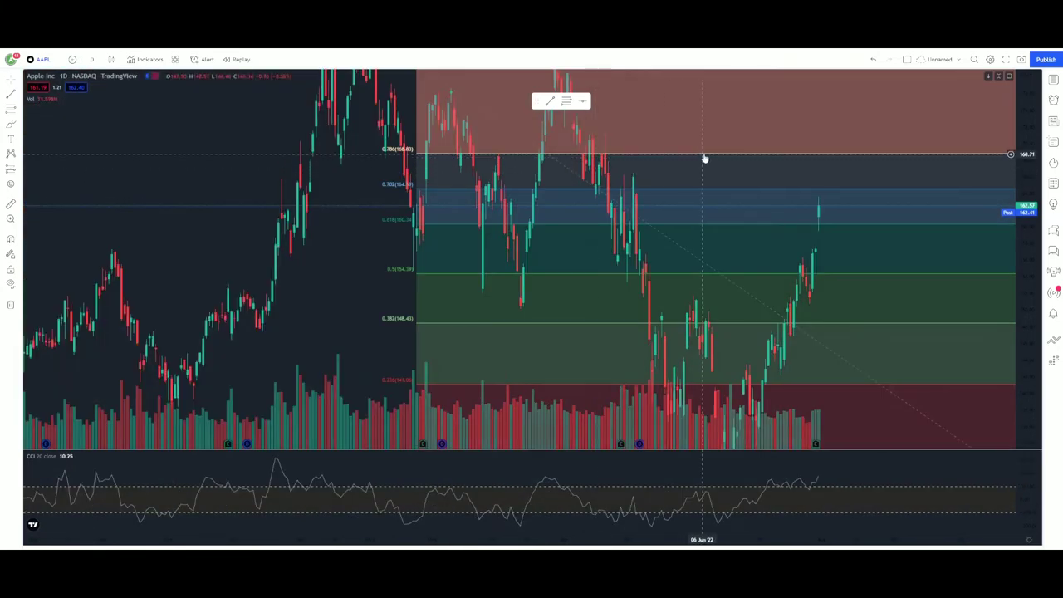
{"action": "left_click", "coordinate": [702, 154]}
{"action": "left_click", "coordinate": [641, 82]}
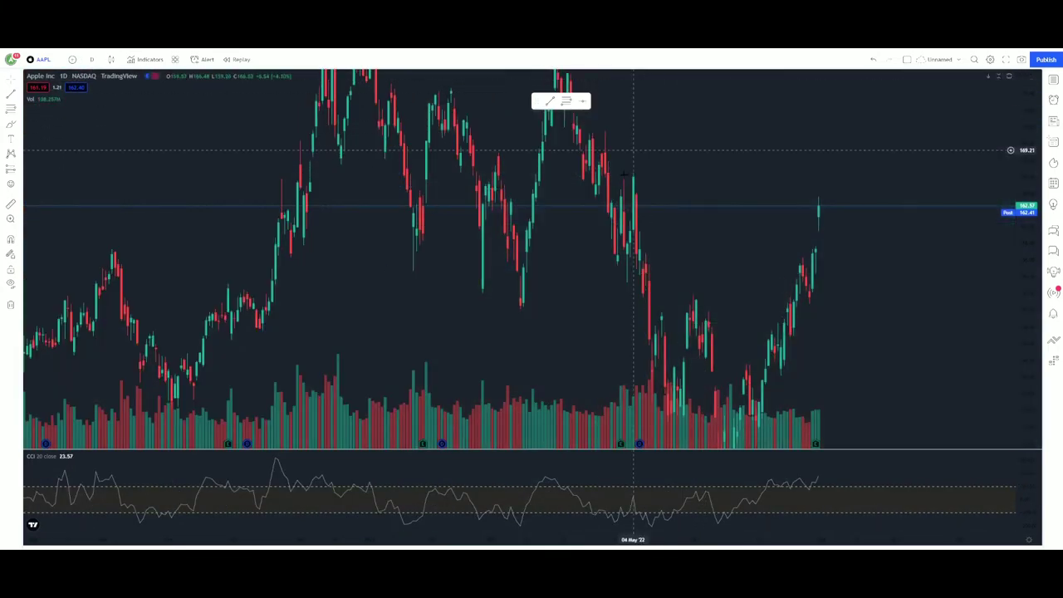
Draw a Fibonacci retracement from 171.56 on 7 April 2022 to the early-May low, adjusting its end to 155.44 and finally 153.34
{"action": "scroll", "coordinate": [608, 171], "scroll_direction": "up", "scroll_amount": 2}
{"action": "scroll", "coordinate": [606, 174], "scroll_direction": "up", "scroll_amount": 1}
{"action": "left_click_drag", "start_coordinate": [542, 170], "coordinate": [709, 193]}
{"action": "scroll", "coordinate": [719, 197], "scroll_direction": "up", "scroll_amount": 5}
{"action": "left_click_drag", "start_coordinate": [558, 193], "coordinate": [708, 182]}
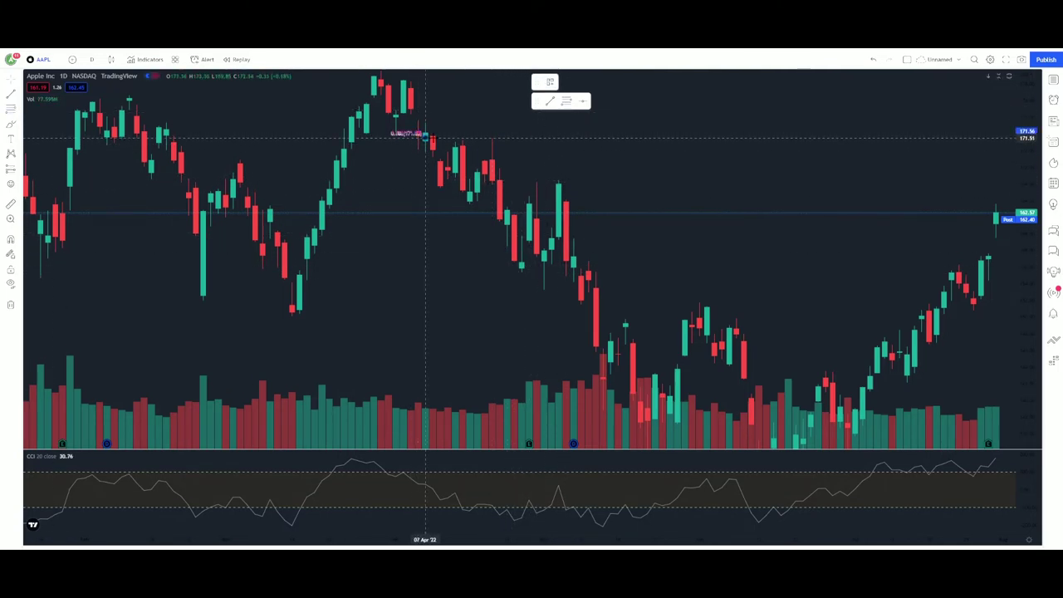
{"action": "left_click", "coordinate": [425, 134]}
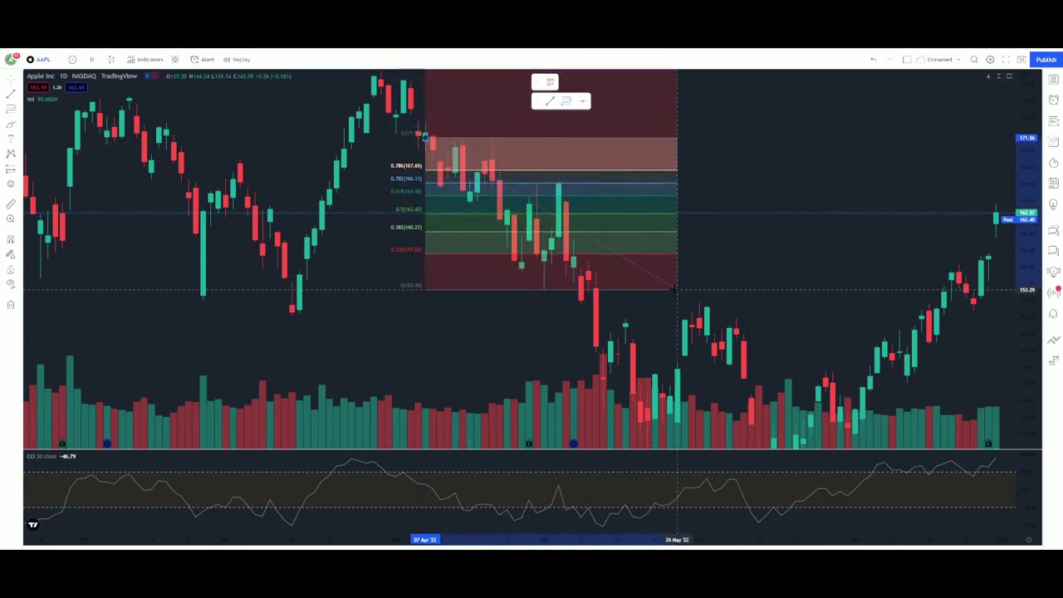
{"action": "left_click", "coordinate": [675, 289]}
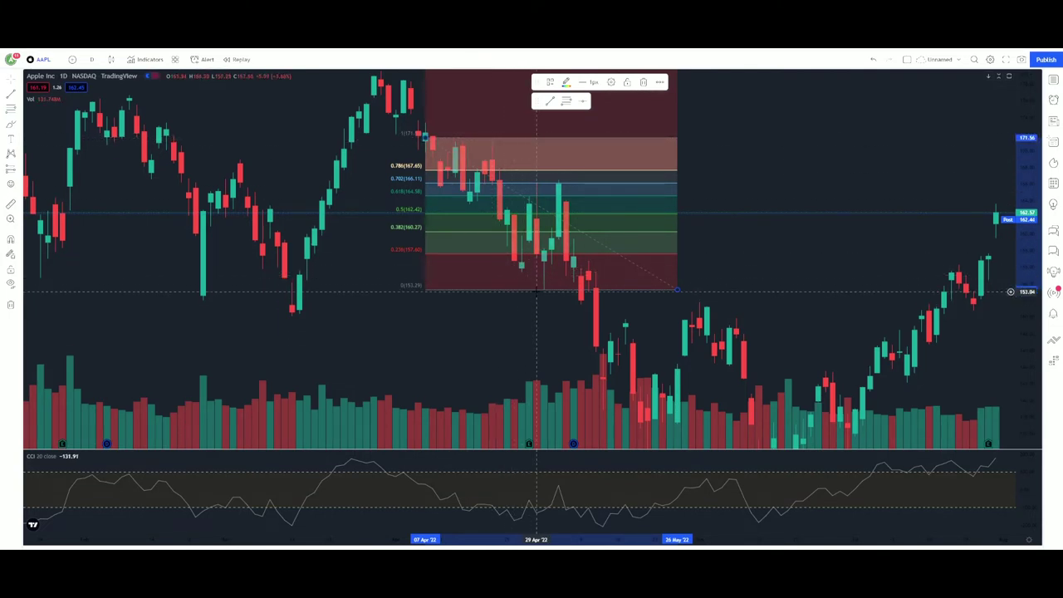
{"action": "left_click_drag", "start_coordinate": [677, 292], "coordinate": [648, 275]}
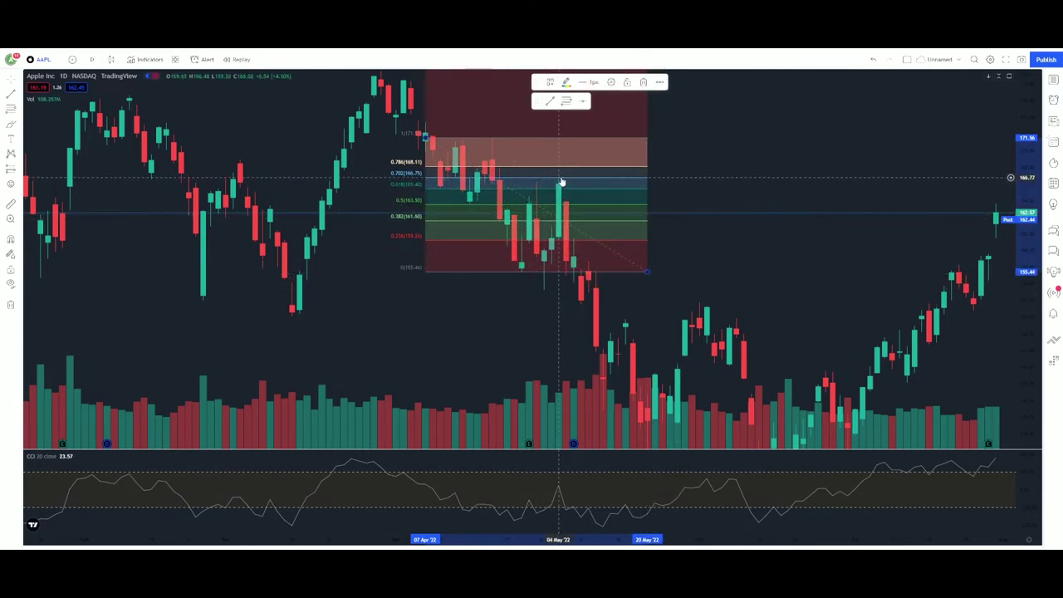
{"action": "left_click_drag", "start_coordinate": [649, 275], "coordinate": [655, 288]}
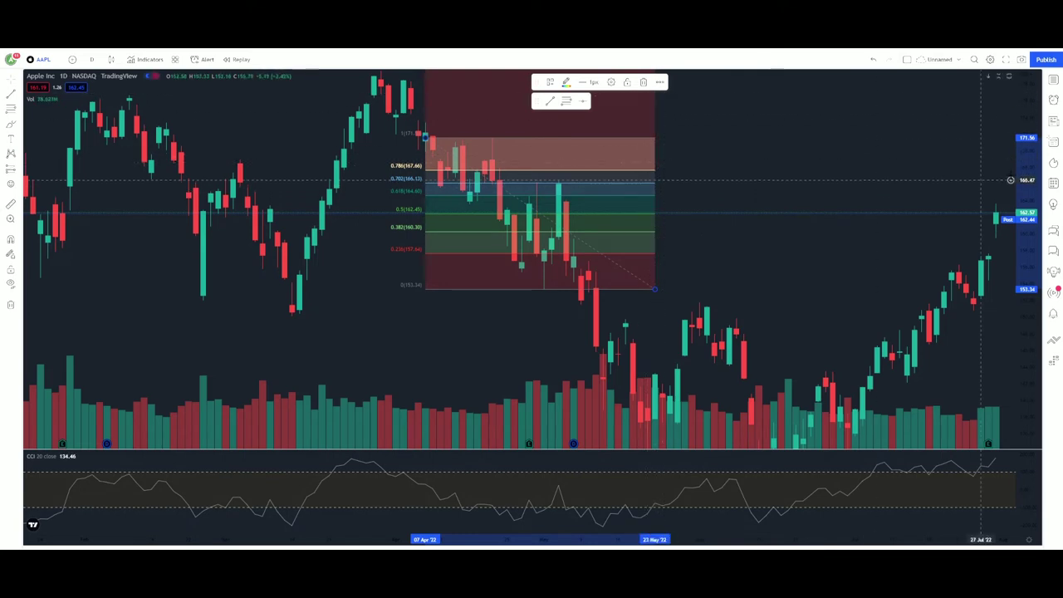
Remove the April–May Fibonacci retracement from the daily chart, keeping the indicators
{"action": "left_click_drag", "start_coordinate": [1024, 95], "coordinate": [1024, 149]}
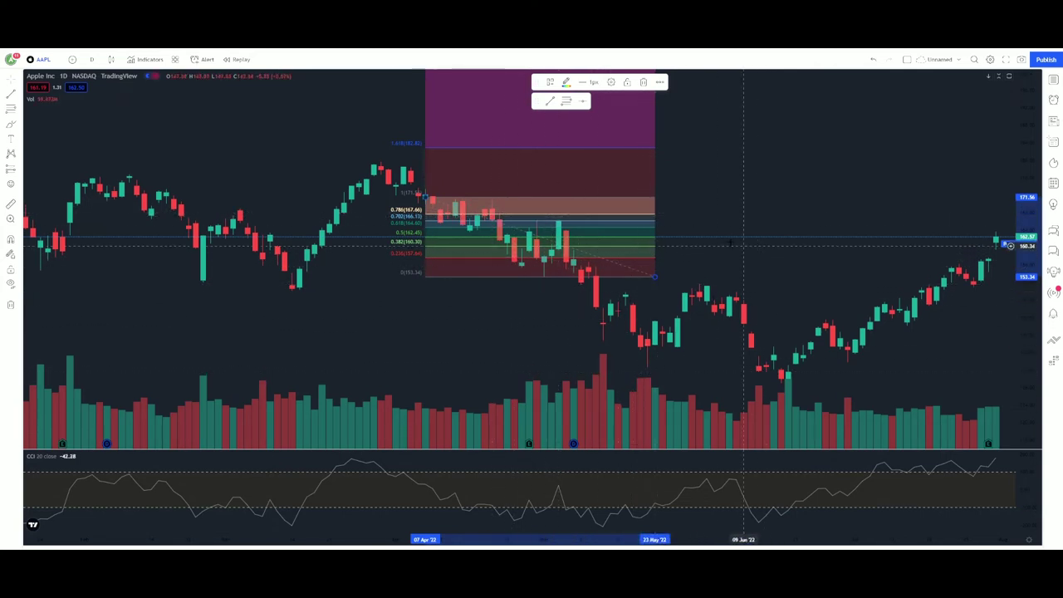
{"action": "right_click", "coordinate": [723, 174]}
{"action": "left_click", "coordinate": [767, 375]}
Draw a Fibonacci retracement on the daily chart from the spring 2022 peak at about 179.59 down to the June low at 128.99
{"action": "scroll", "coordinate": [666, 254], "scroll_direction": "down", "scroll_amount": 5}
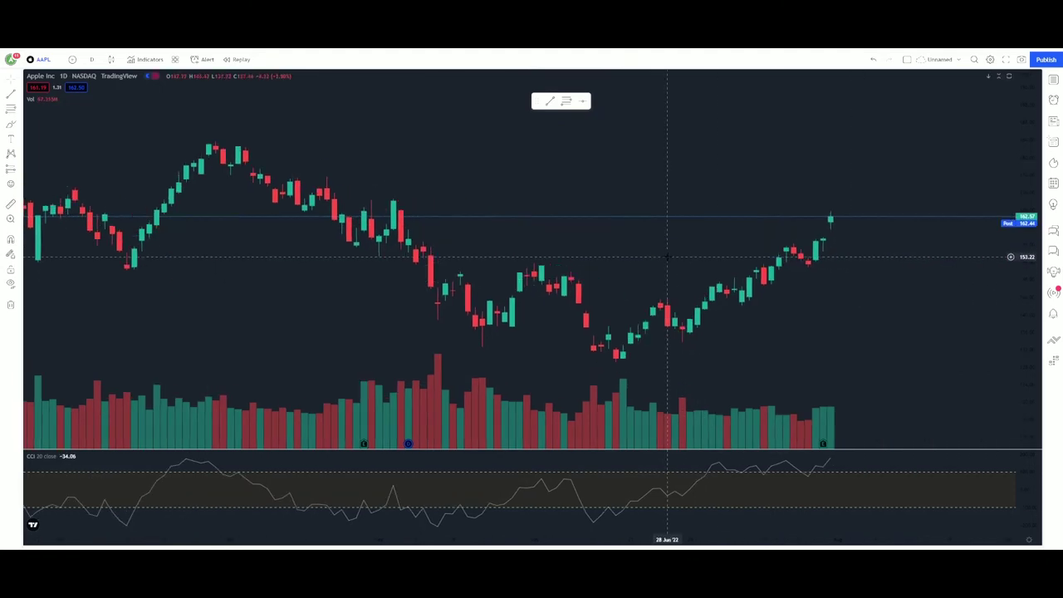
{"action": "scroll", "coordinate": [993, 295], "scroll_direction": "down", "scroll_amount": 5}
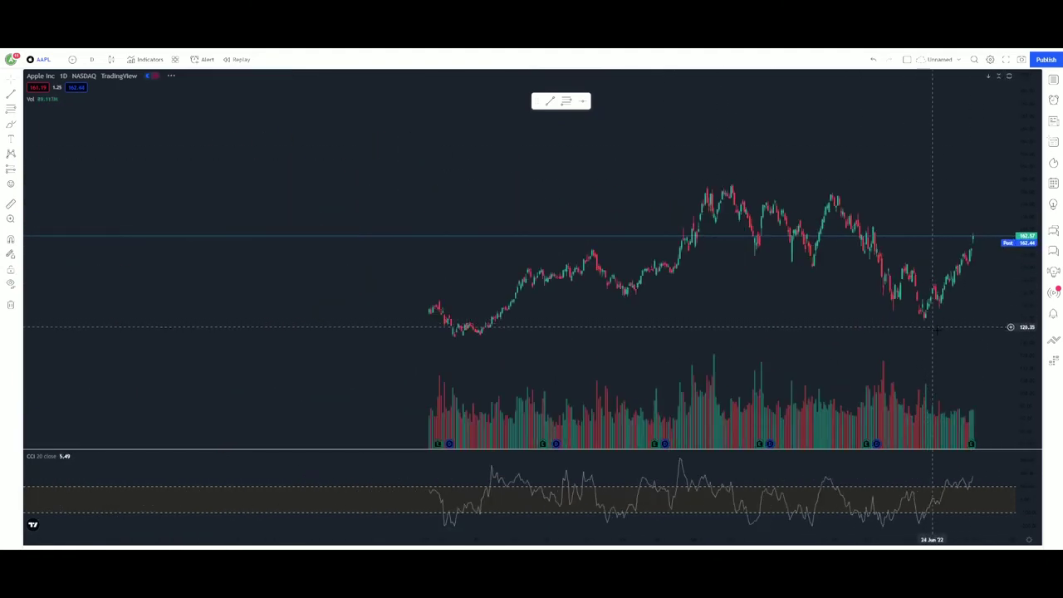
{"action": "left_click_drag", "start_coordinate": [960, 373], "coordinate": [699, 328]}
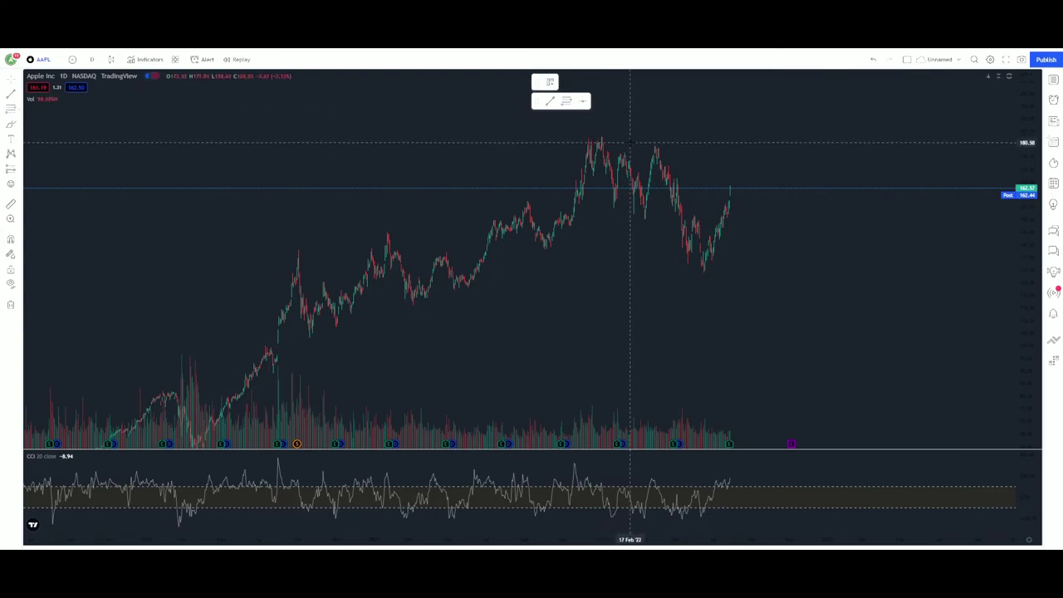
{"action": "left_click", "coordinate": [634, 146]}
{"action": "left_click", "coordinate": [865, 272]}
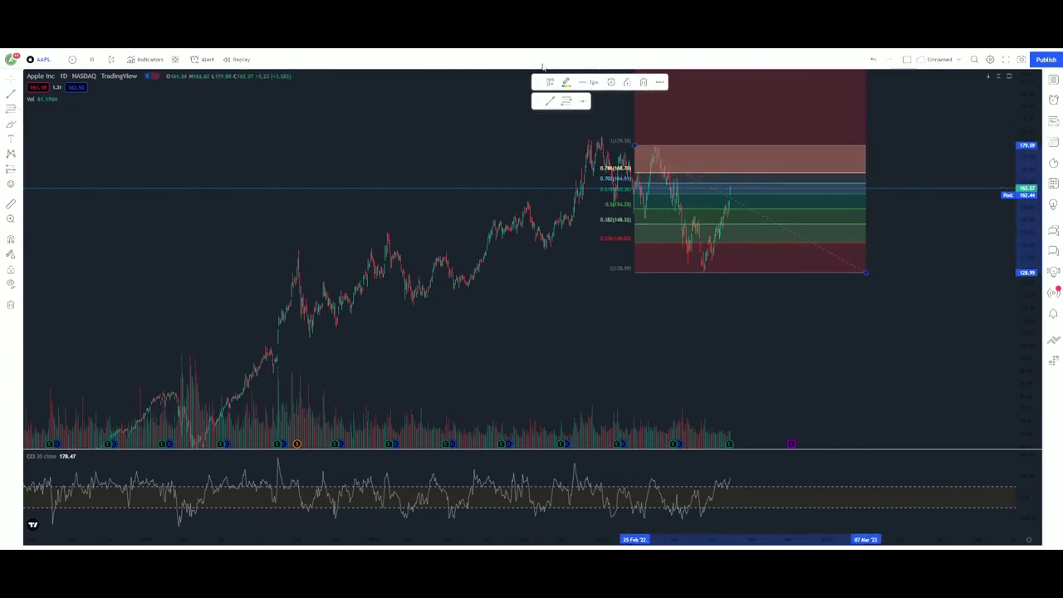
Draw trend lines along the decline from 179.59 on 29 March to 128.82 on 16 June 2022 and the rebound from 128.16 to 164.76
{"action": "left_click", "coordinate": [565, 100]}
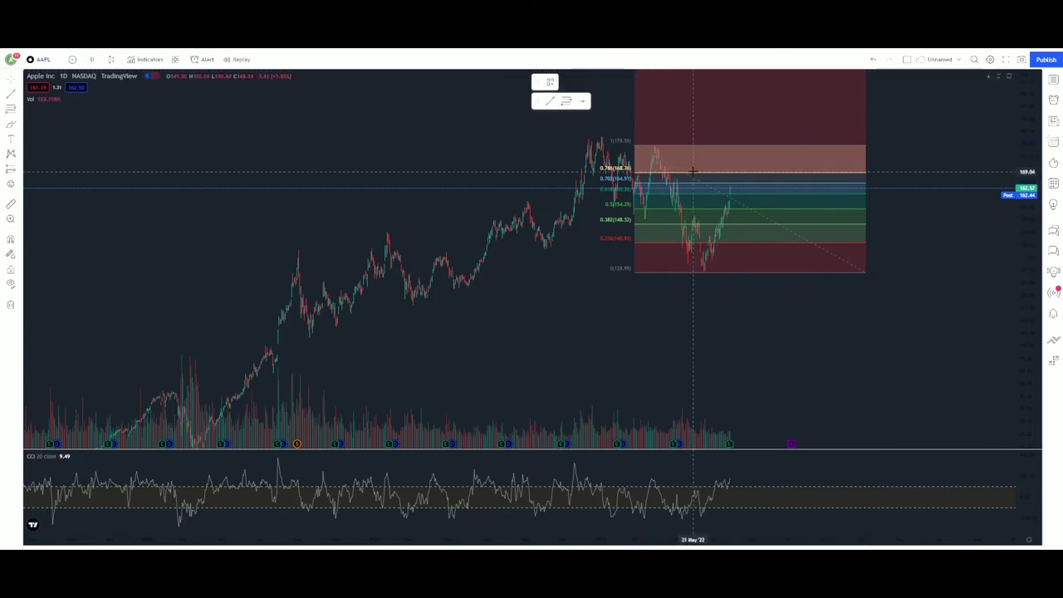
{"action": "left_click", "coordinate": [654, 145]}
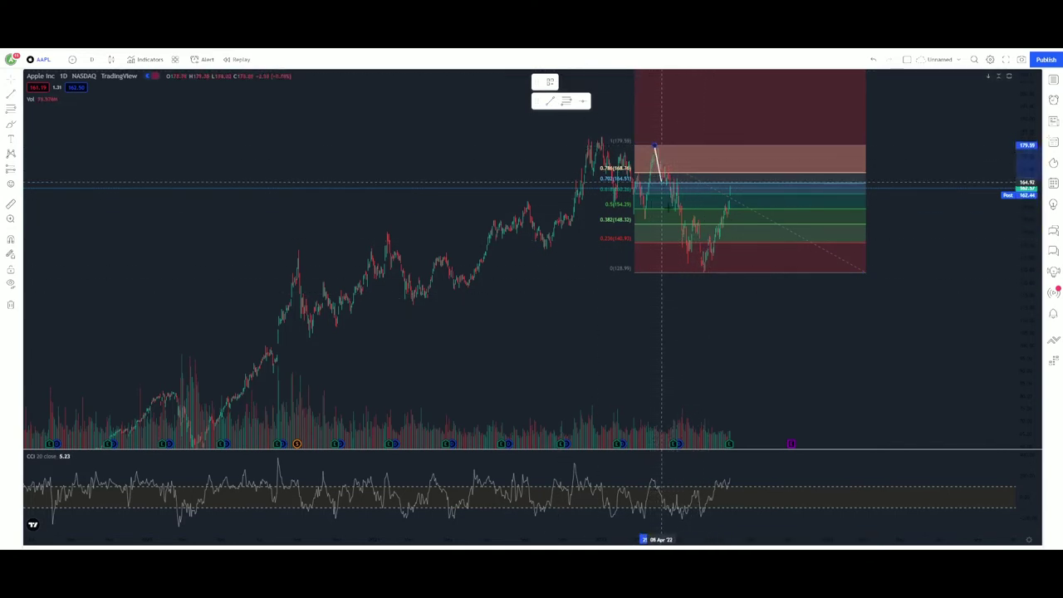
{"action": "left_click", "coordinate": [703, 272]}
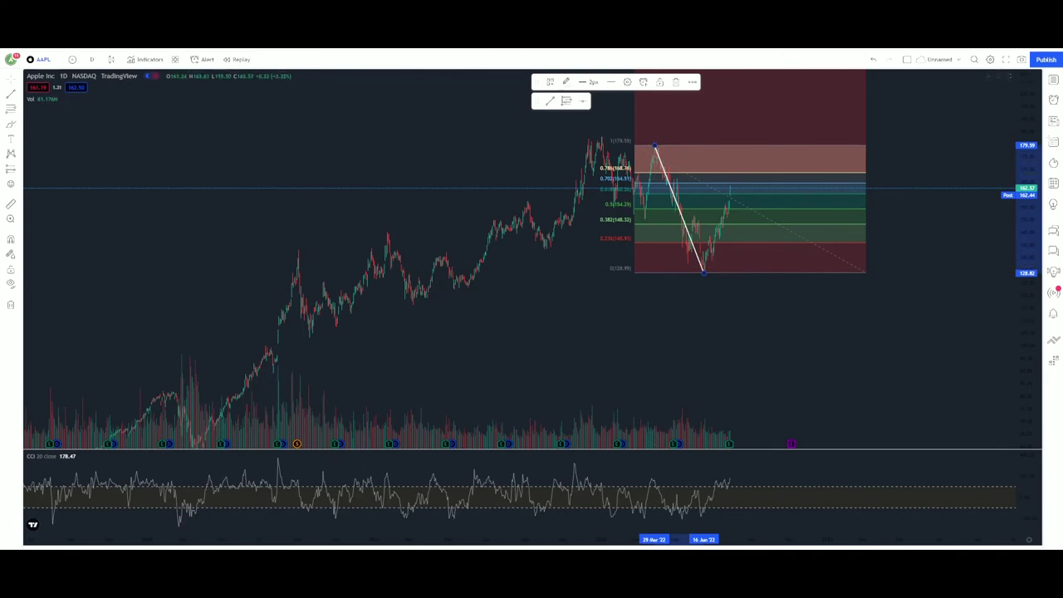
{"action": "left_click", "coordinate": [557, 110]}
{"action": "left_click", "coordinate": [704, 274]}
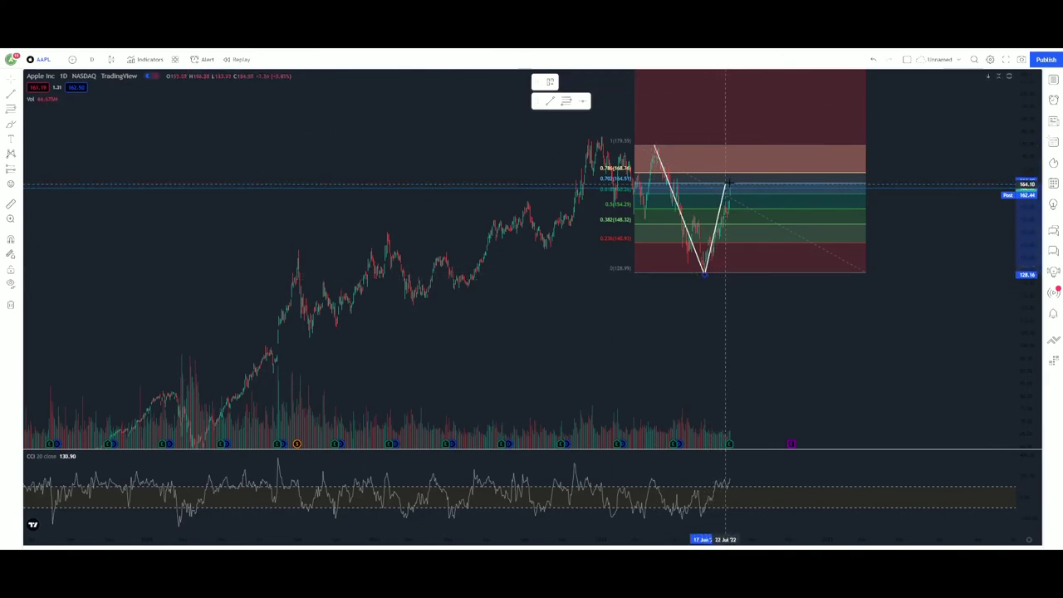
{"action": "left_click", "coordinate": [731, 184]}
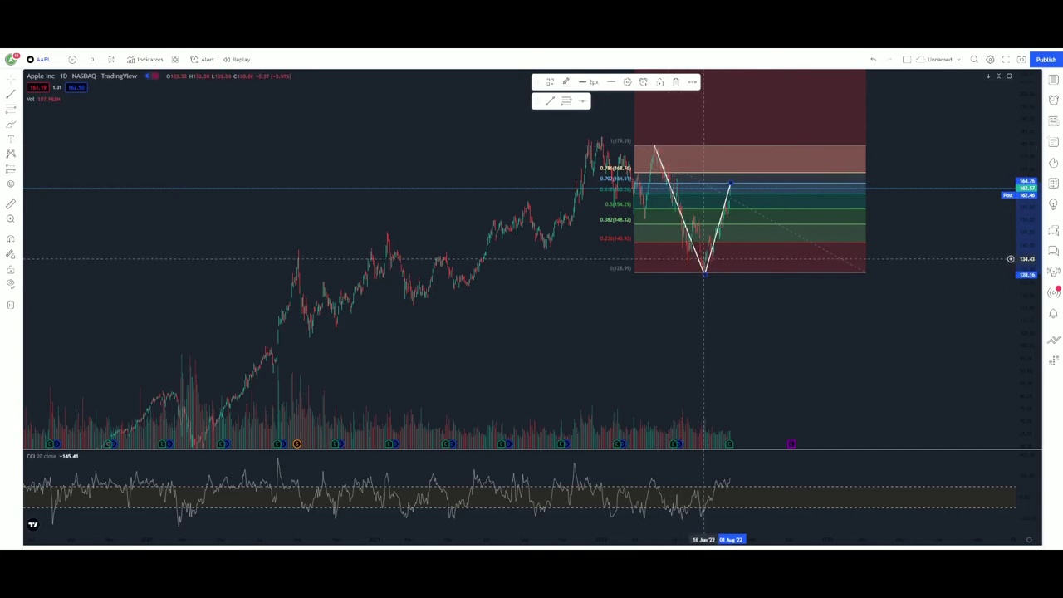
Delete the Fibonacci retracement from the daily chart, keeping the two trend lines
{"action": "left_click", "coordinate": [831, 188]}
{"action": "left_click", "coordinate": [643, 81]}
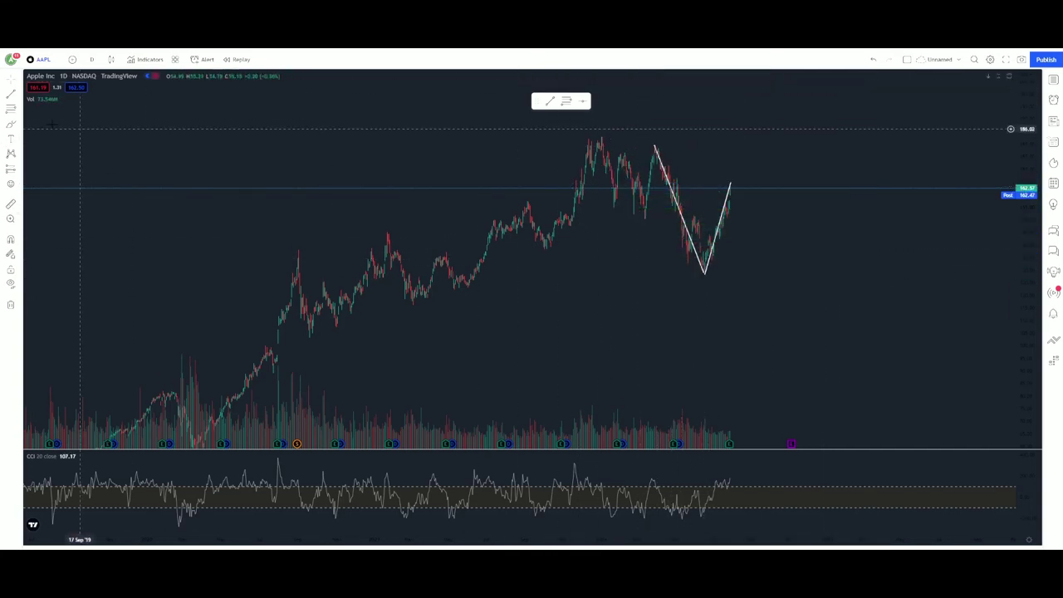
Measure a drop from 164.59 to 118.44, and draw a projected trend line from 164.43 down to about 117.94 on 15 September 2022
{"action": "left_click", "coordinate": [768, 183], "text": "shift"}
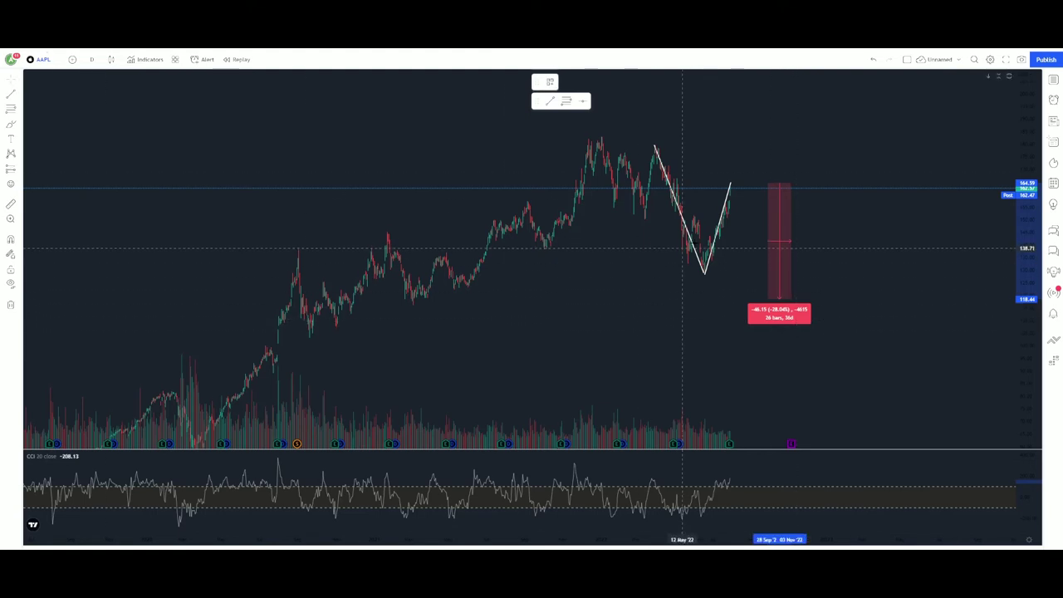
{"action": "left_click", "coordinate": [731, 184]}
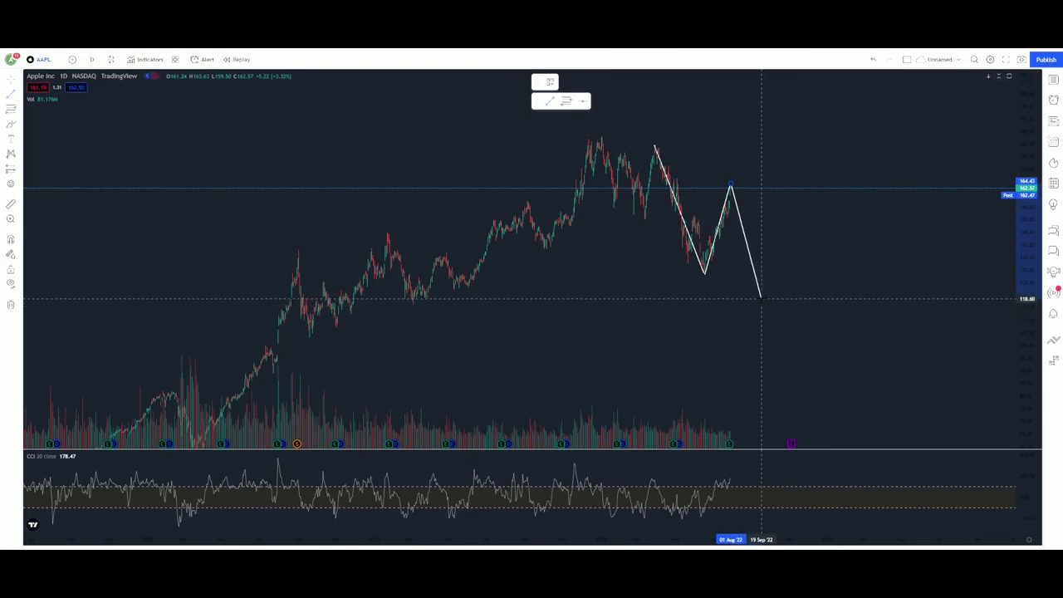
{"action": "left_click", "coordinate": [757, 299]}
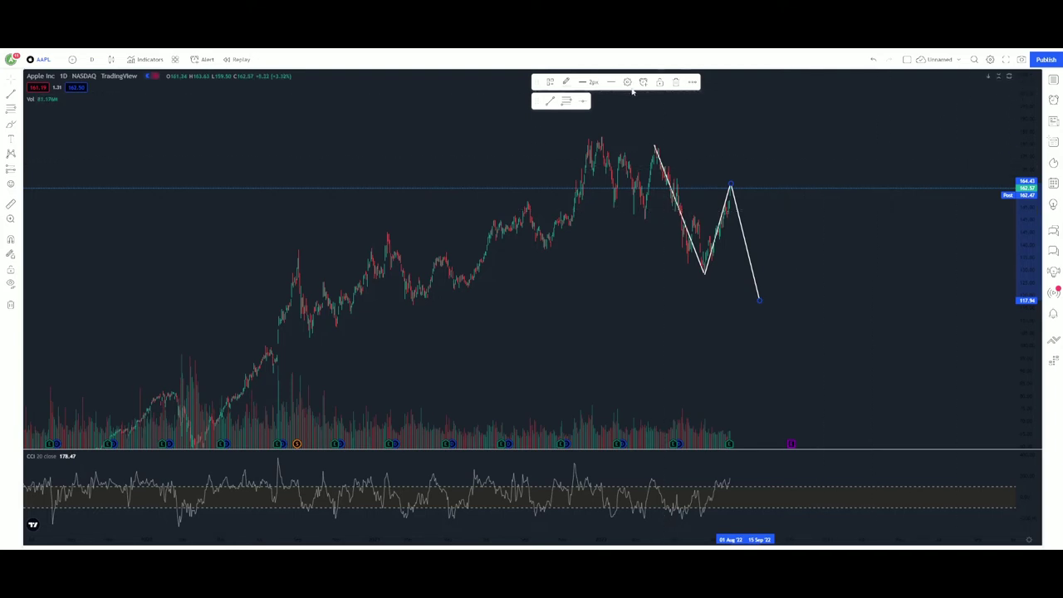
Place a horizontal line at 117.94, at the end of the projected decline, and inspect it against the earlier lows
{"action": "left_click", "coordinate": [813, 285]}
{"action": "left_click", "coordinate": [831, 300]}
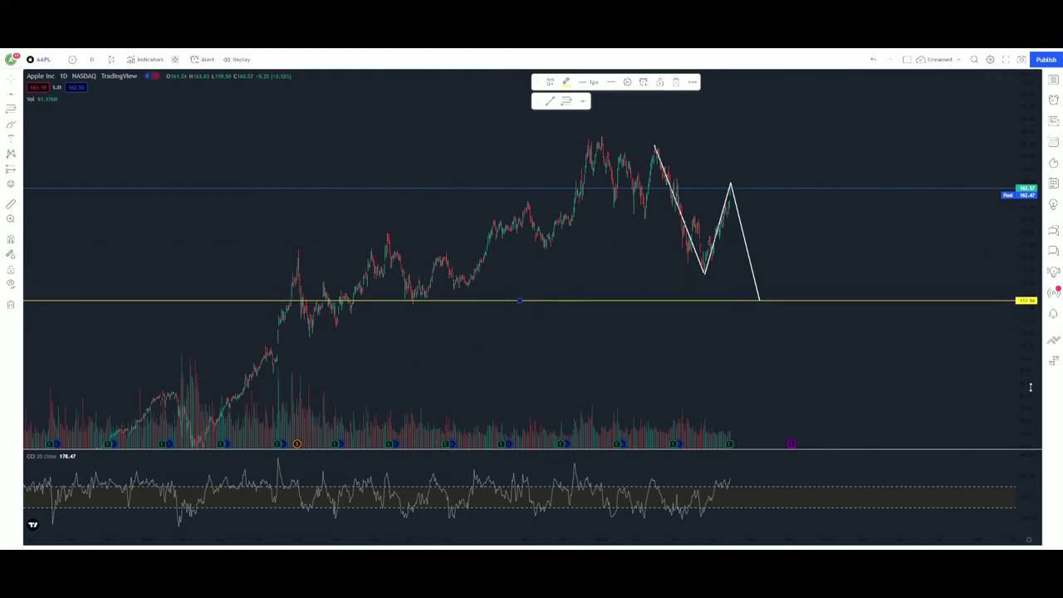
{"action": "left_click_drag", "start_coordinate": [1030, 387], "coordinate": [1030, 208]}
{"action": "scroll", "coordinate": [401, 339], "scroll_direction": "up", "scroll_amount": 5}
{"action": "left_click_drag", "start_coordinate": [315, 339], "coordinate": [1037, 154]}
{"action": "scroll", "coordinate": [696, 242], "scroll_direction": "up", "scroll_amount": 4}
{"action": "left_click_drag", "start_coordinate": [696, 240], "coordinate": [612, 220]}
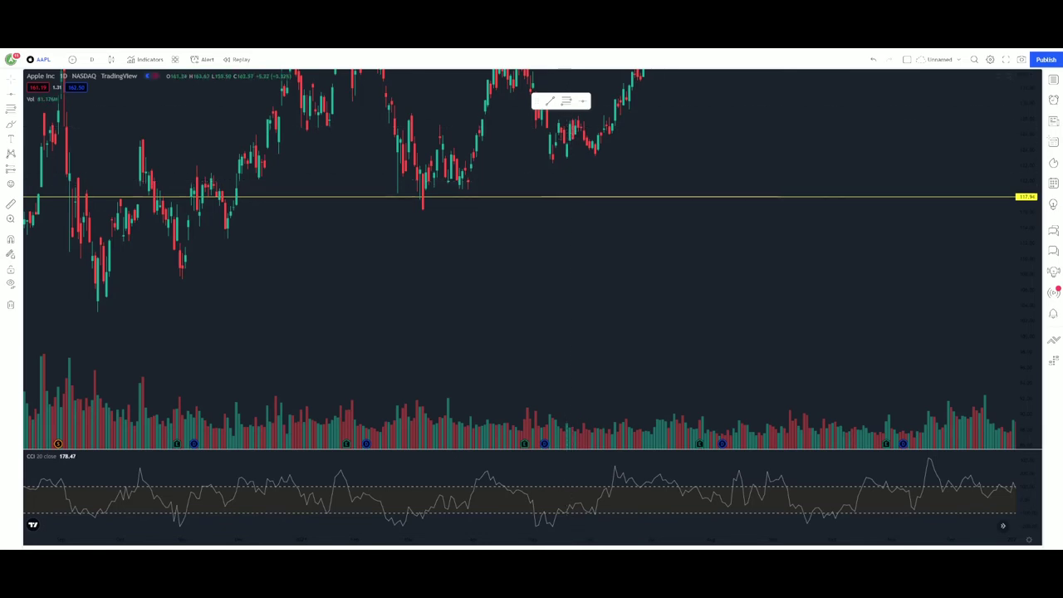
Switch to the Everything Money site and open the Stock Analyzer and its history for Foot Locker
{"action": "key", "text": "ctrl+t"}
{"action": "left_click", "coordinate": [41, 139]}
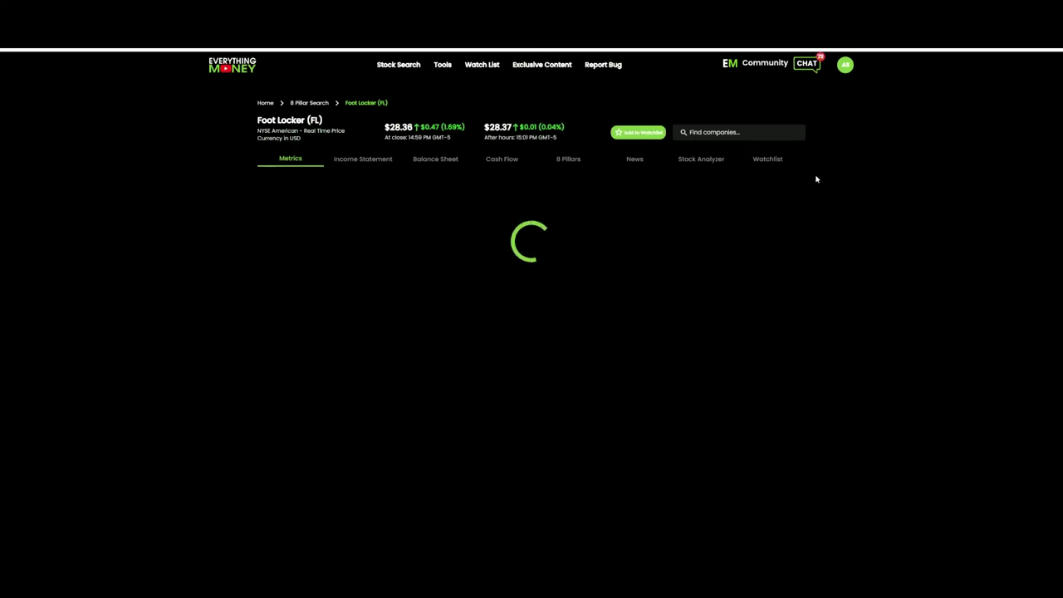
{"action": "left_click", "coordinate": [700, 161]}
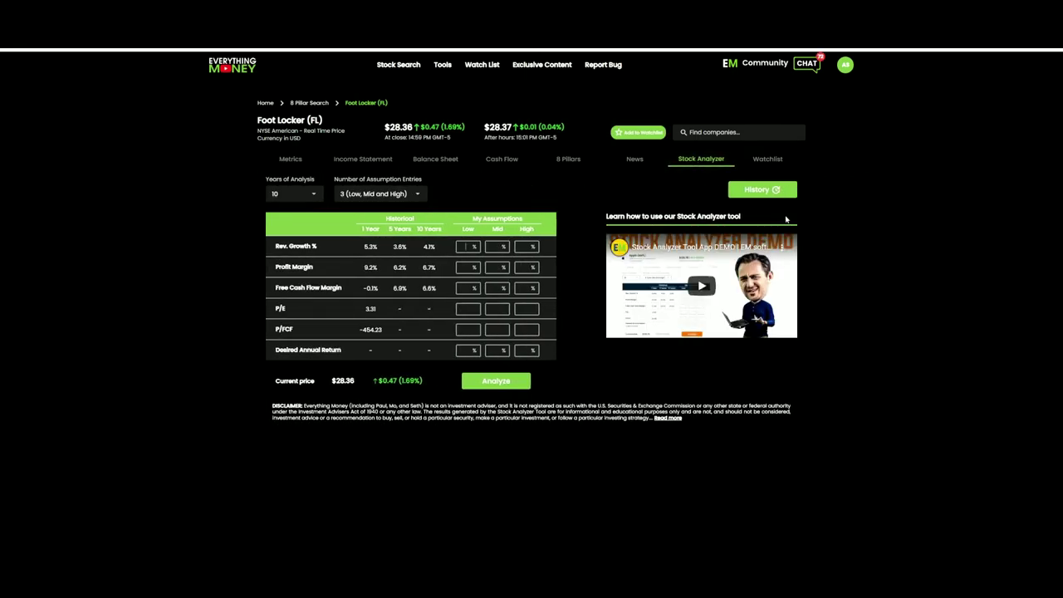
{"action": "left_click", "coordinate": [770, 195]}
{"action": "left_click", "coordinate": [948, 117]}
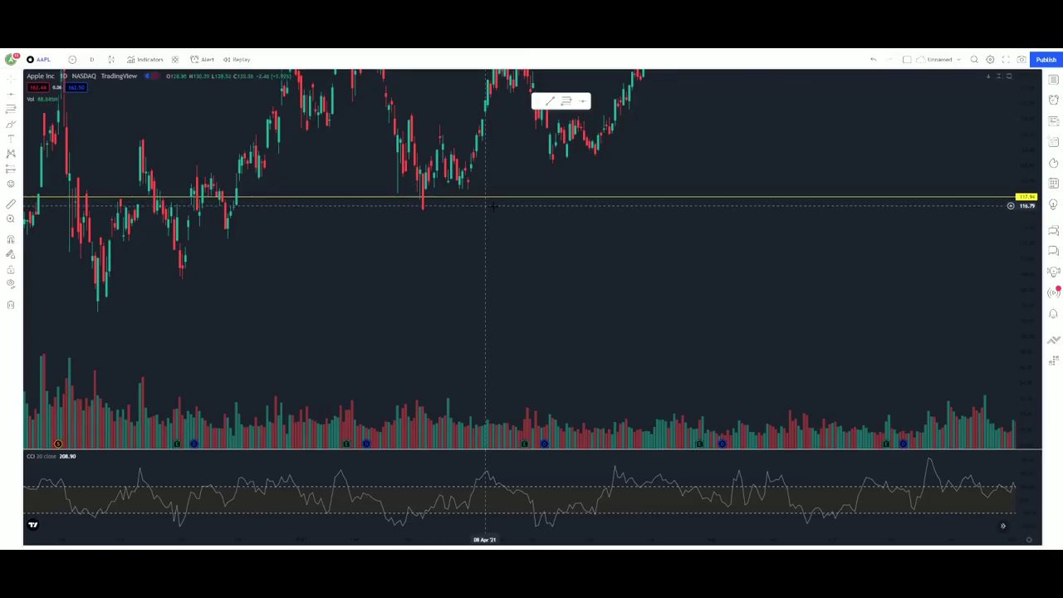
Draw a projected rebound trend line on the Apple chart from 118.08 on 16 September 2022 to about 129.05 on 19 October 2022
{"action": "scroll", "coordinate": [764, 177], "scroll_direction": "down", "scroll_amount": 5}
{"action": "left_click_drag", "start_coordinate": [942, 172], "coordinate": [636, 284]}
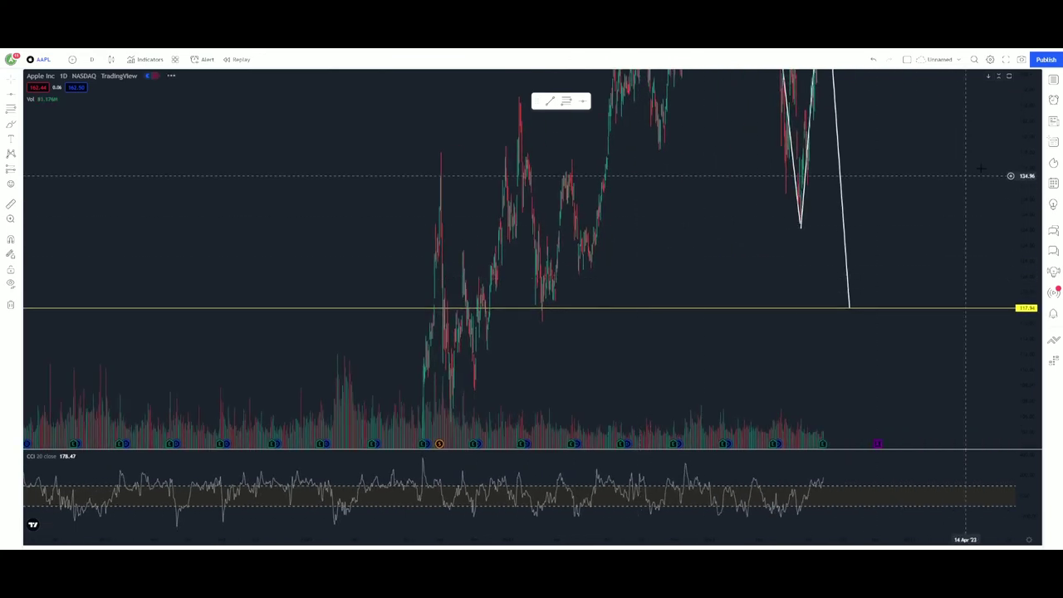
{"action": "left_click_drag", "start_coordinate": [1028, 105], "coordinate": [949, 414]}
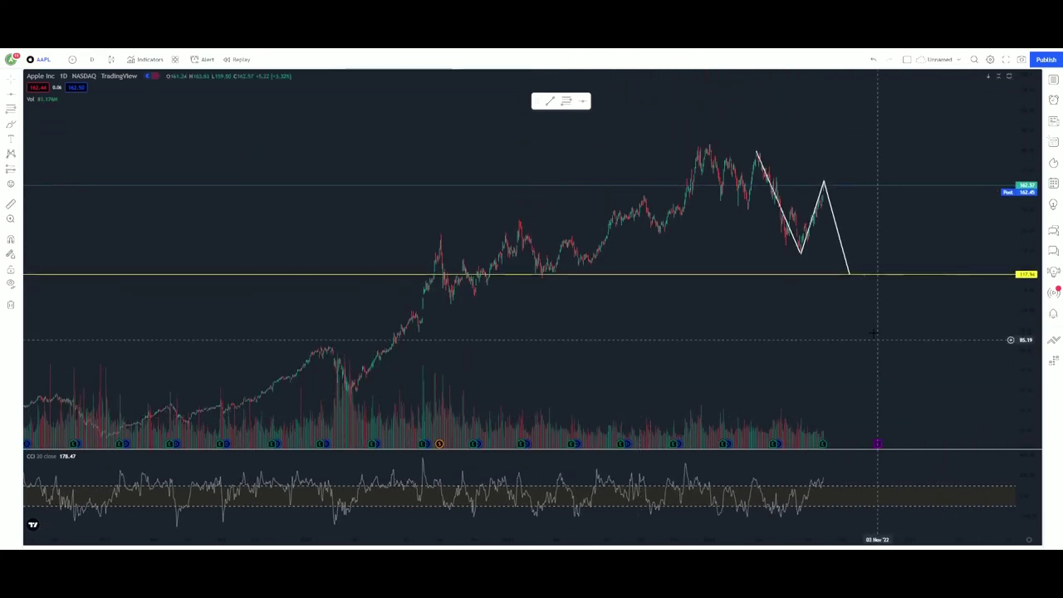
{"action": "scroll", "coordinate": [873, 278], "scroll_direction": "up", "scroll_amount": 4}
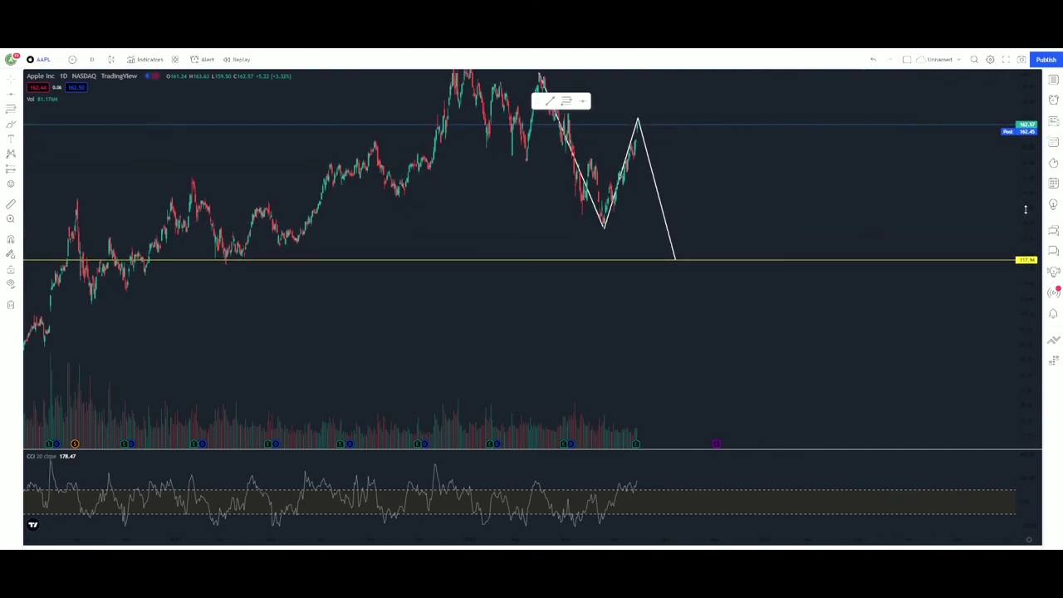
{"action": "scroll", "coordinate": [891, 280], "scroll_direction": "up", "scroll_amount": 3}
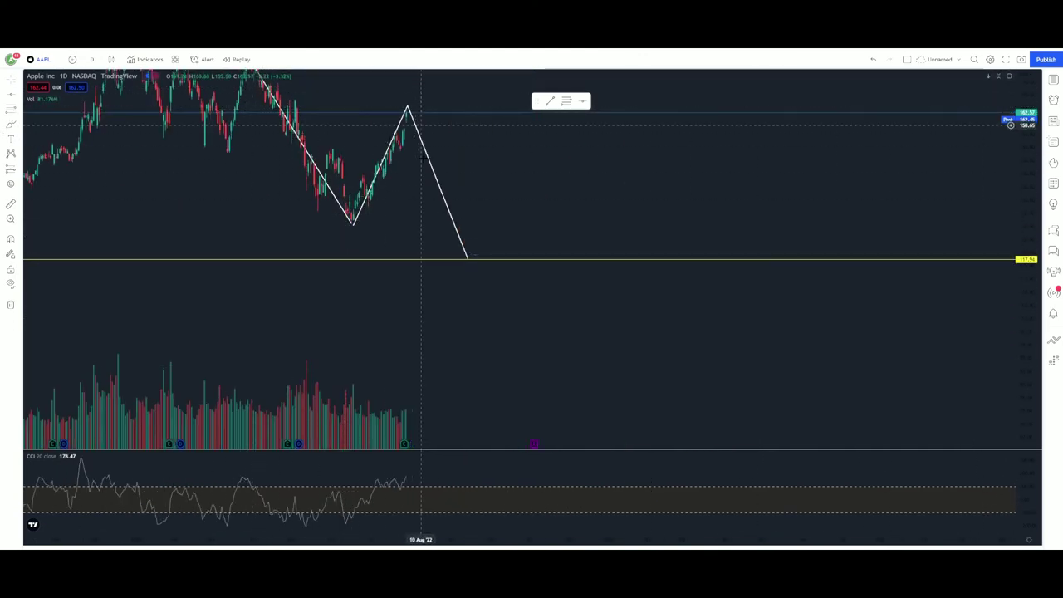
{"action": "scroll", "coordinate": [477, 262], "scroll_direction": "down", "scroll_amount": 3}
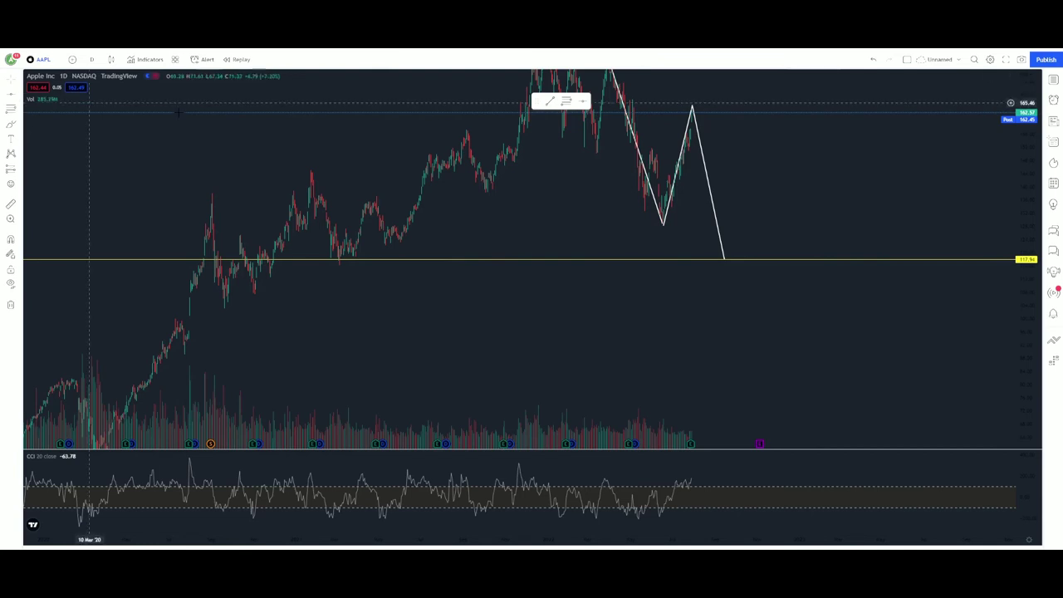
{"action": "left_click_drag", "start_coordinate": [795, 190], "coordinate": [655, 258]}
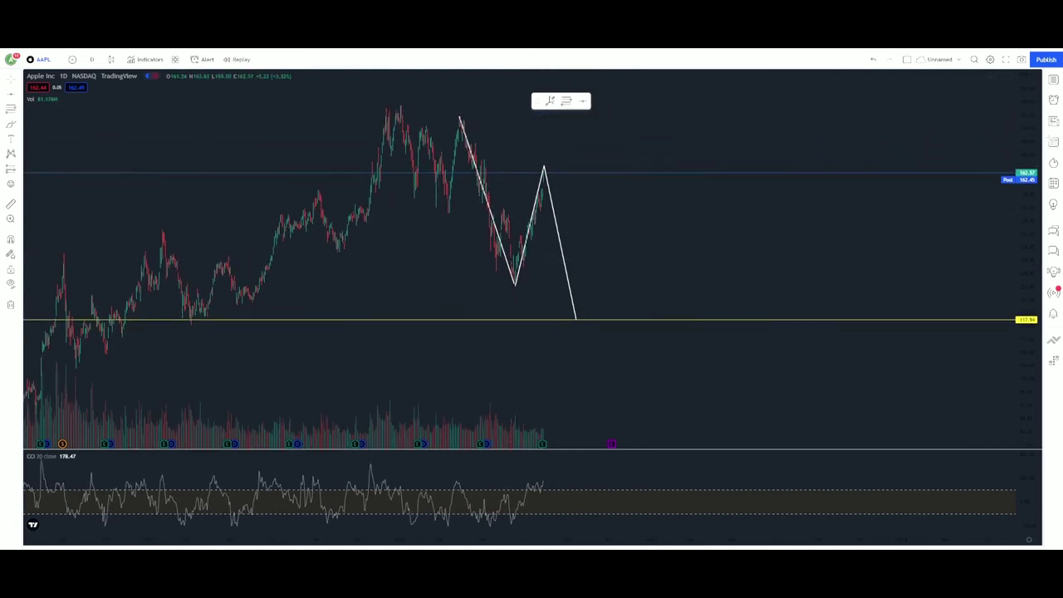
{"action": "left_click", "coordinate": [579, 319]}
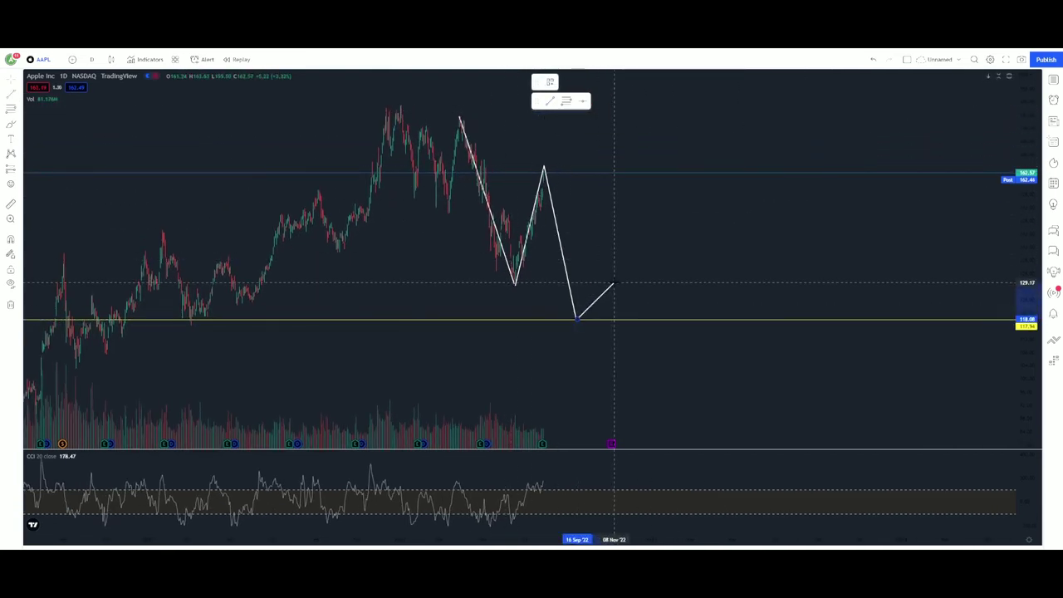
{"action": "left_click", "coordinate": [614, 285]}
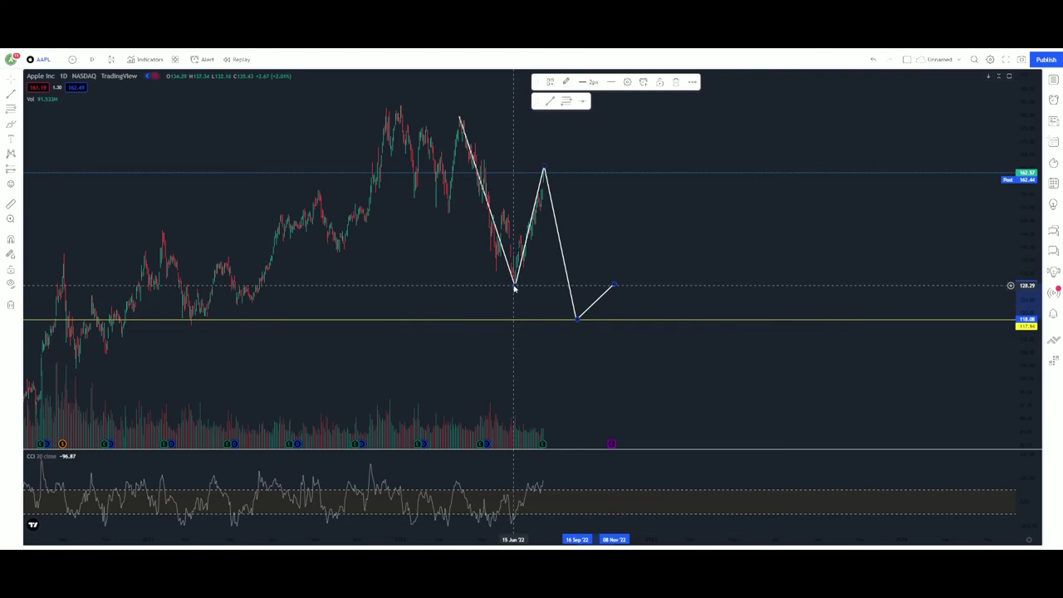
{"action": "left_click_drag", "start_coordinate": [615, 285], "coordinate": [599, 284]}
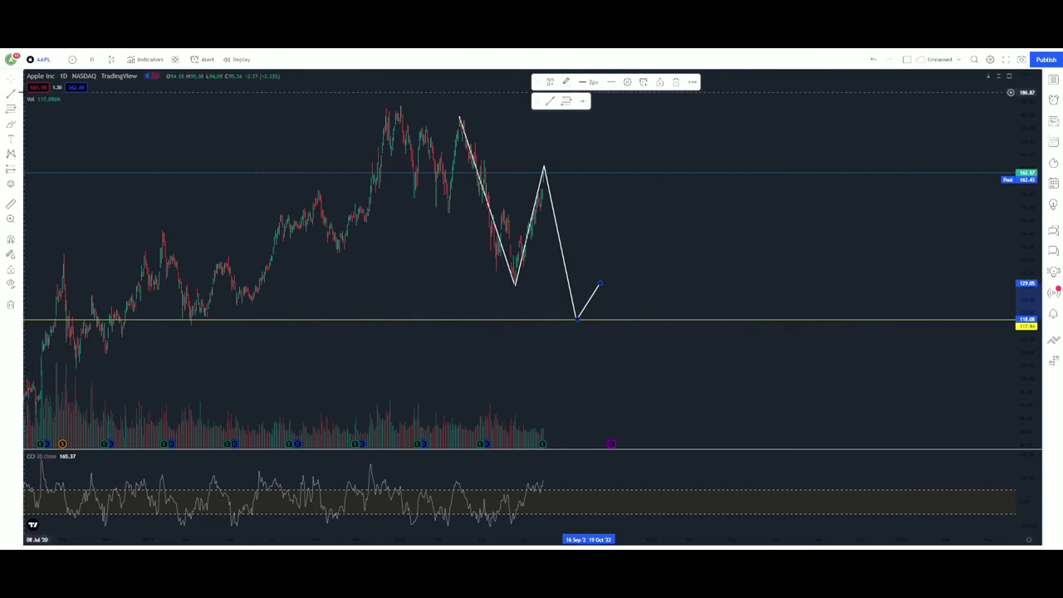
Draw a second projected decline from 129.05 on 20 October 2022 to about 97.55, and measure a drop from 129.55 to 93.01
{"action": "left_click", "coordinate": [10, 97]}
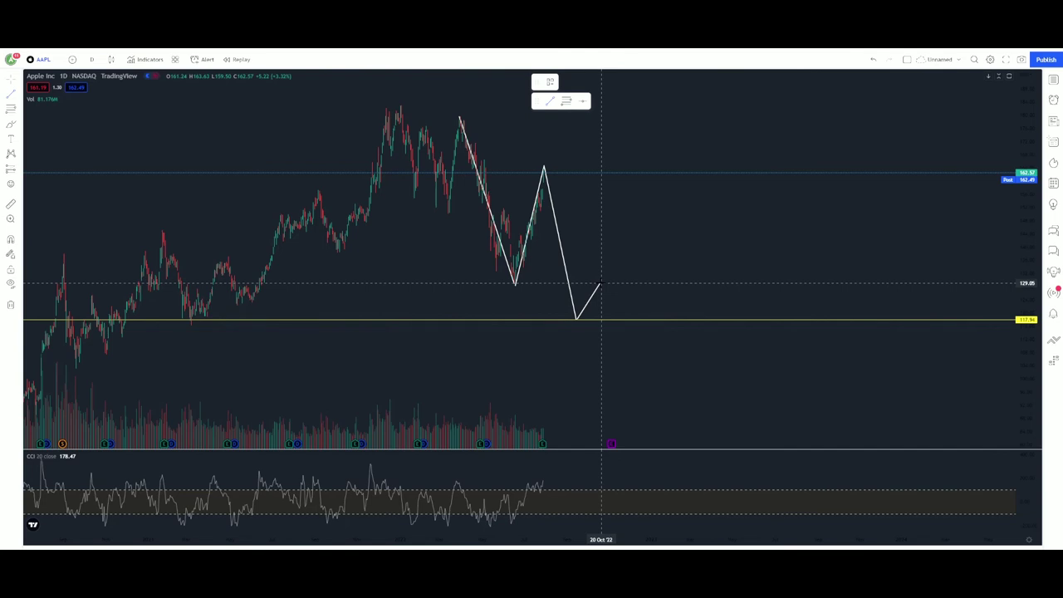
{"action": "left_click_drag", "start_coordinate": [601, 284], "coordinate": [623, 386]}
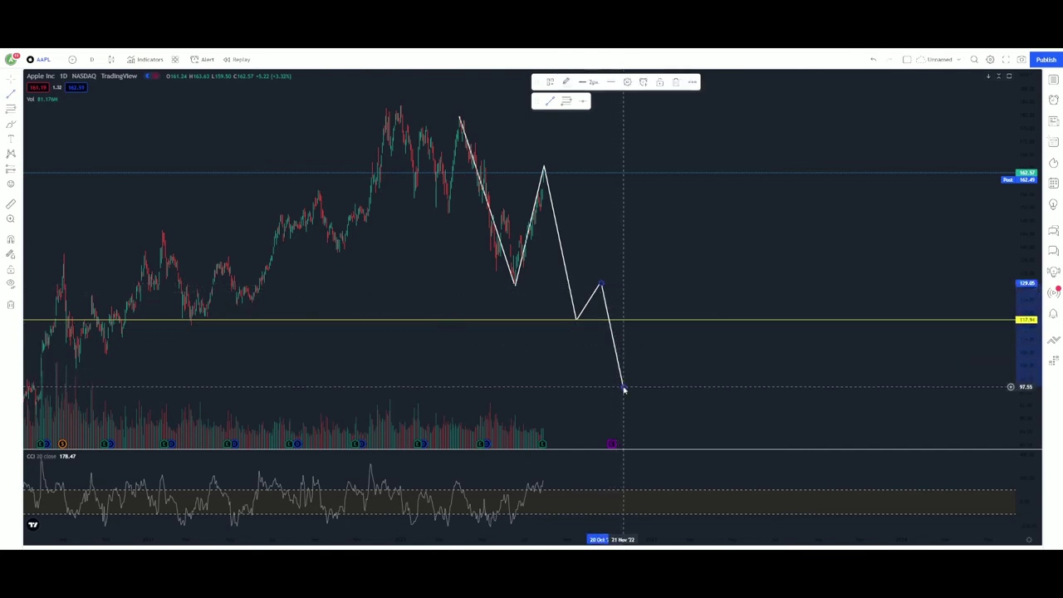
{"action": "left_click", "coordinate": [669, 281], "text": "shift"}
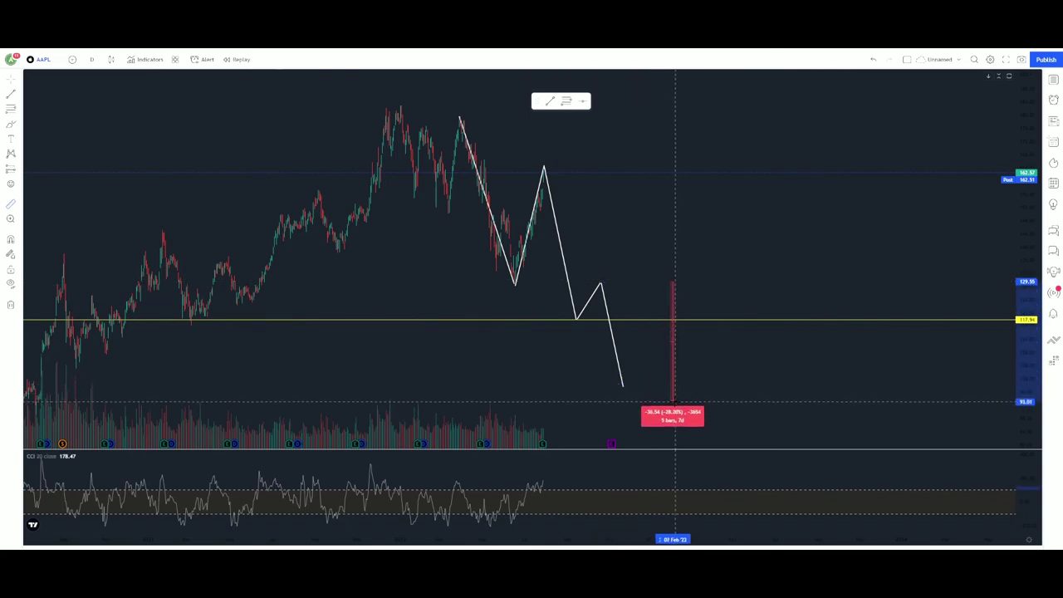
{"action": "left_click", "coordinate": [674, 402]}
Extend the last projected decline line to end at about 93.93 on 30 November 2022
{"action": "left_click_drag", "start_coordinate": [1021, 130], "coordinate": [1015, 258]}
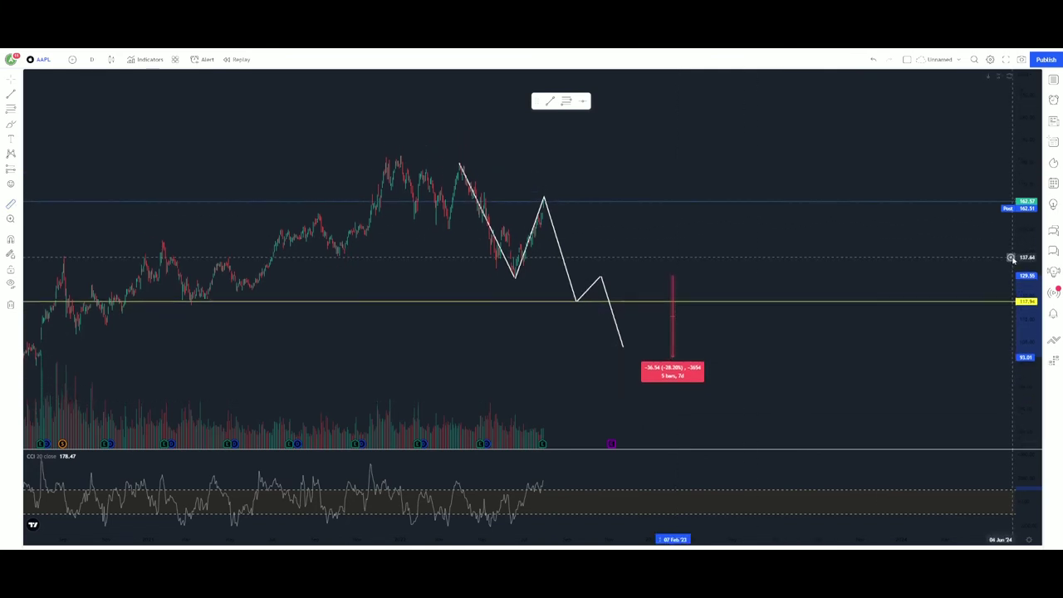
{"action": "left_click", "coordinate": [627, 355]}
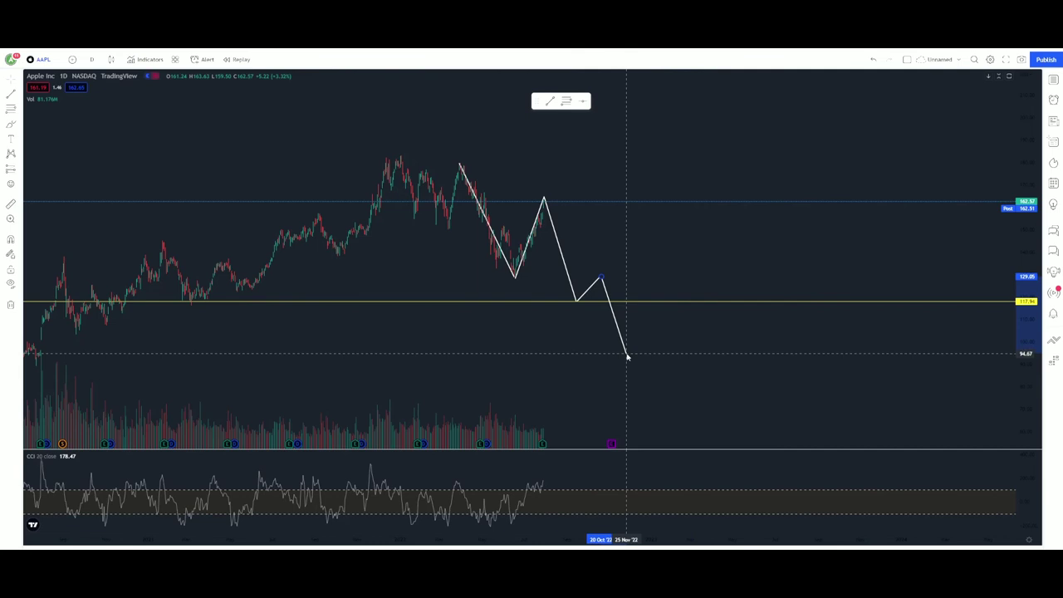
{"action": "left_click", "coordinate": [630, 357]}
{"action": "scroll", "coordinate": [636, 356], "scroll_direction": "down", "scroll_amount": 5}
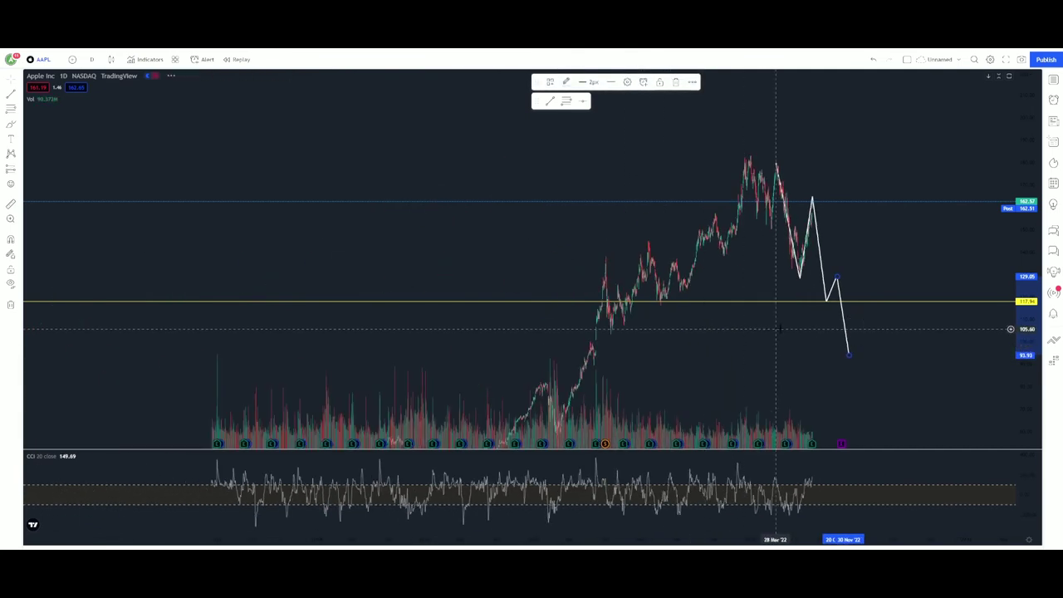
{"action": "left_click_drag", "start_coordinate": [1027, 142], "coordinate": [1028, 218]}
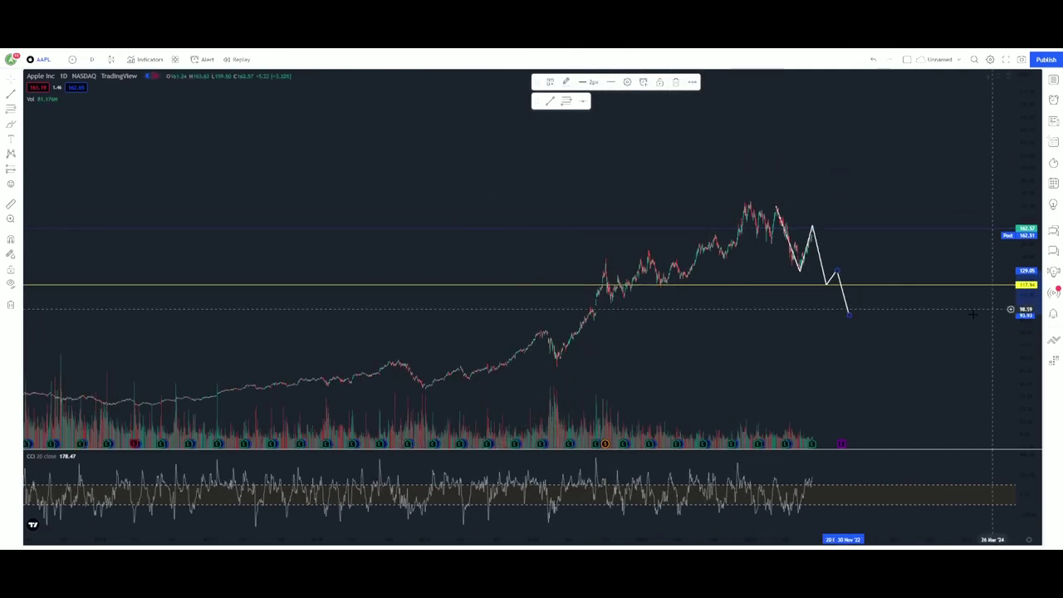
{"action": "left_click", "coordinate": [918, 312]}
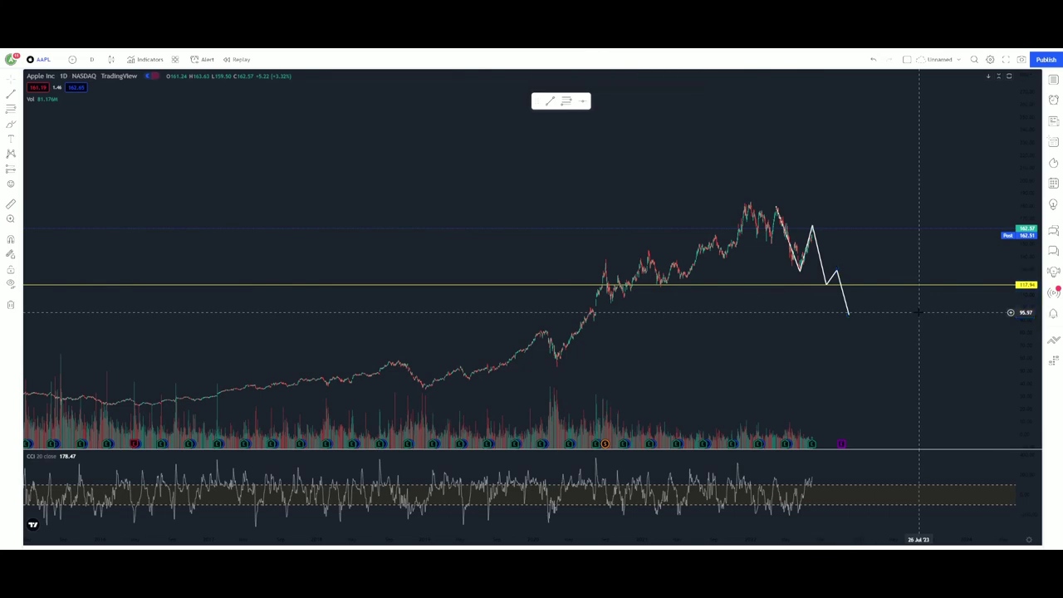
Place a horizontal line at 96.22, level with the 2020 price area below the 117.94 line
{"action": "scroll", "coordinate": [583, 356], "scroll_direction": "up", "scroll_amount": 5}
{"action": "left_click_drag", "start_coordinate": [422, 356], "coordinate": [877, 273]}
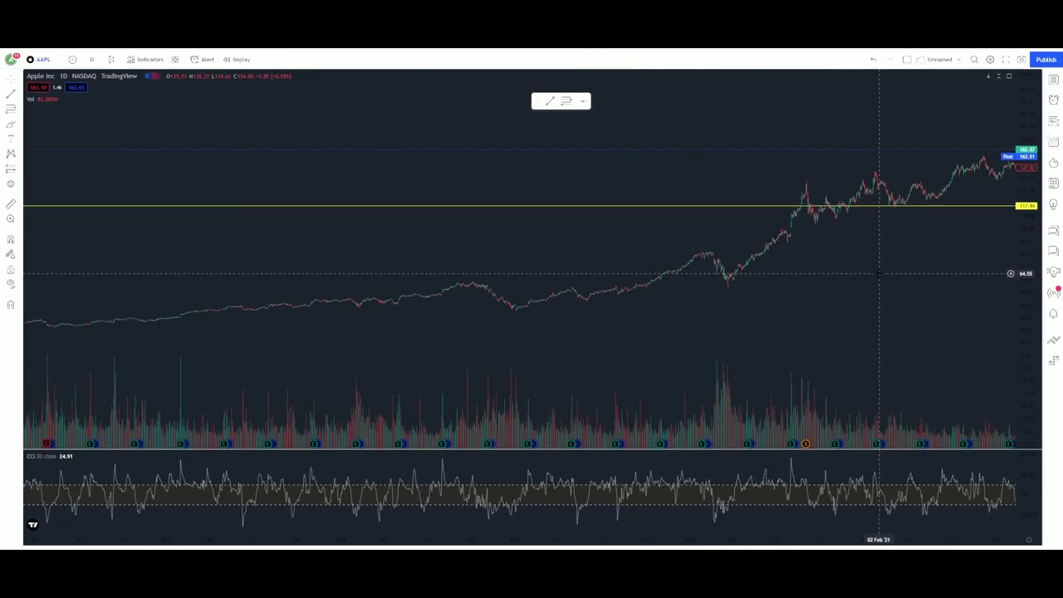
{"action": "scroll", "coordinate": [878, 273], "scroll_direction": "up", "scroll_amount": 4}
{"action": "left_click_drag", "start_coordinate": [1024, 287], "coordinate": [989, 83]}
{"action": "scroll", "coordinate": [688, 308], "scroll_direction": "up", "scroll_amount": 7}
{"action": "left_click_drag", "start_coordinate": [538, 274], "coordinate": [742, 302]}
{"action": "left_click_drag", "start_coordinate": [1020, 306], "coordinate": [1010, 135]}
{"action": "scroll", "coordinate": [688, 313], "scroll_direction": "up", "scroll_amount": 5}
{"action": "left_click_drag", "start_coordinate": [485, 268], "coordinate": [536, 339]}
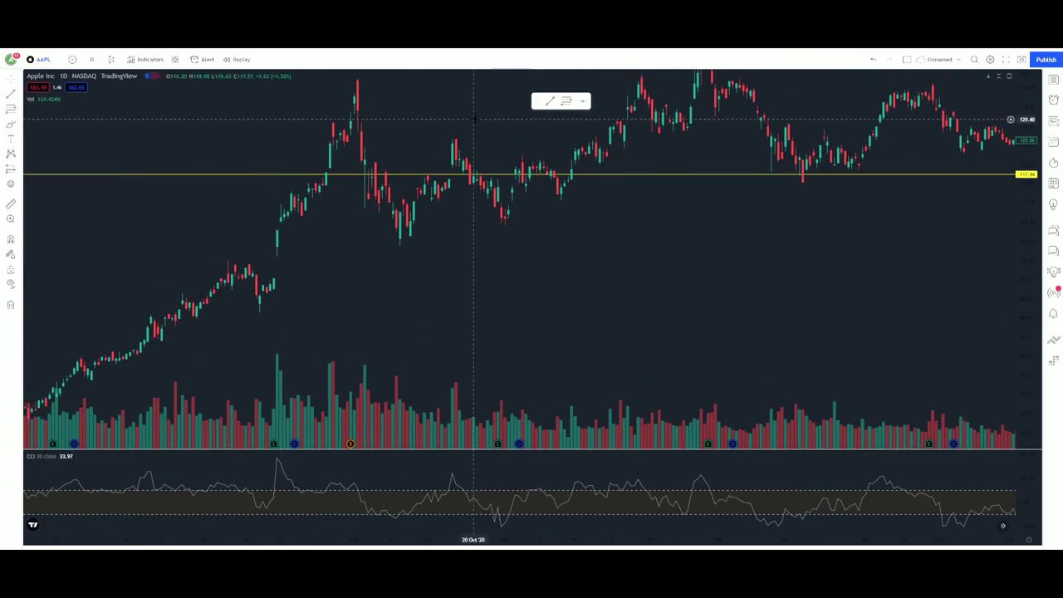
{"action": "left_click", "coordinate": [778, 279]}
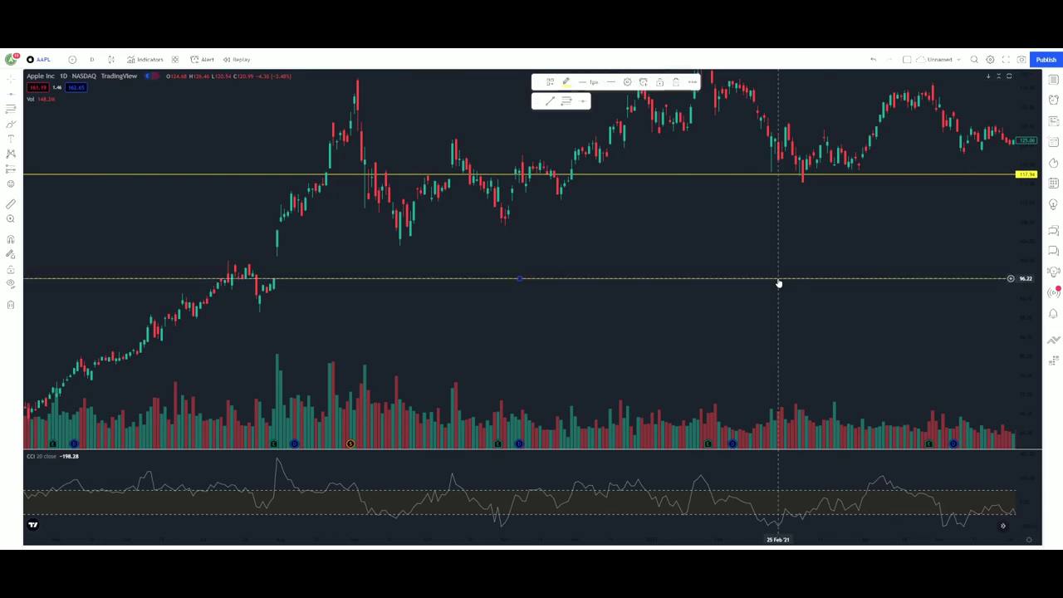
Examine the projected price path against the 117.94 and 96.22 horizontal lines over Apple's longer price history
{"action": "scroll", "coordinate": [986, 256], "scroll_direction": "down", "scroll_amount": 6}
{"action": "left_click_drag", "start_coordinate": [1020, 133], "coordinate": [1015, 284]}
{"action": "left_click_drag", "start_coordinate": [903, 373], "coordinate": [309, 362]}
{"action": "scroll", "coordinate": [799, 213], "scroll_direction": "down", "scroll_amount": 3}
{"action": "left_click_drag", "start_coordinate": [1030, 123], "coordinate": [1026, 293]}
{"action": "left_click_drag", "start_coordinate": [932, 354], "coordinate": [619, 354]}
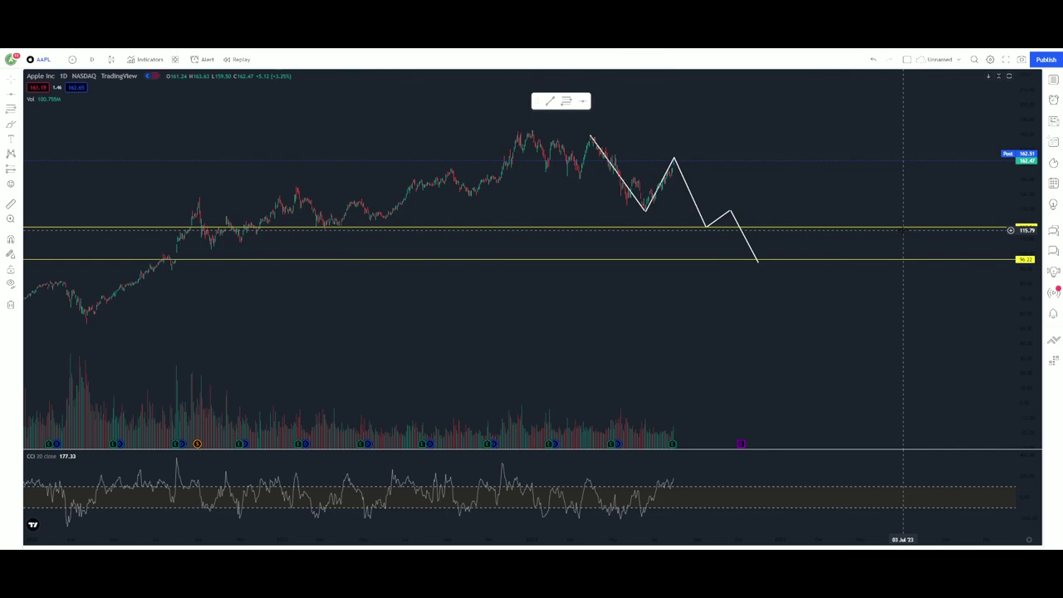
{"action": "scroll", "coordinate": [902, 229], "scroll_direction": "down", "scroll_amount": 10}
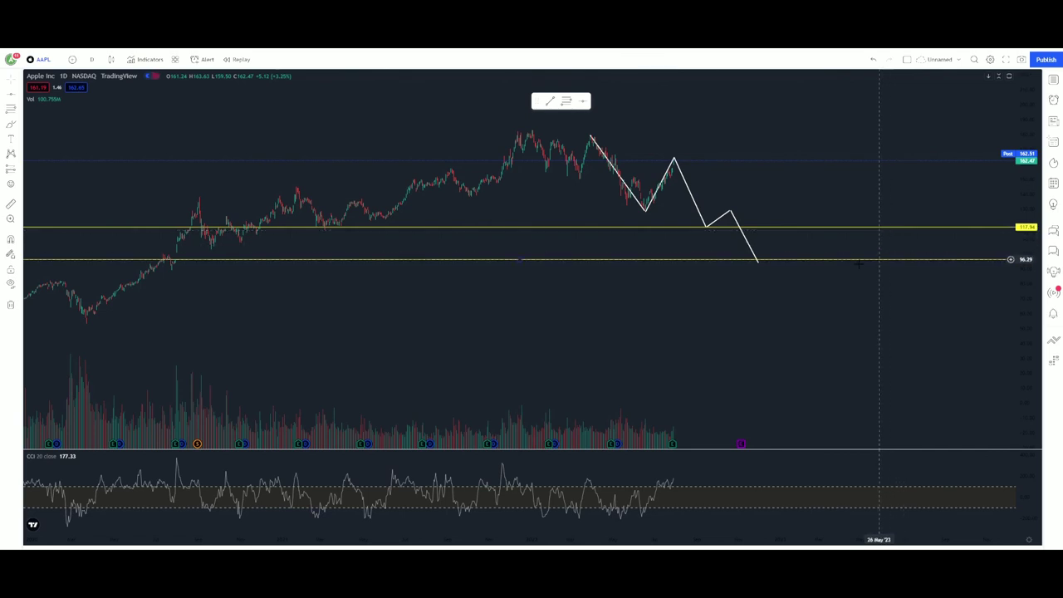
{"action": "left_click_drag", "start_coordinate": [735, 318], "coordinate": [703, 327]}
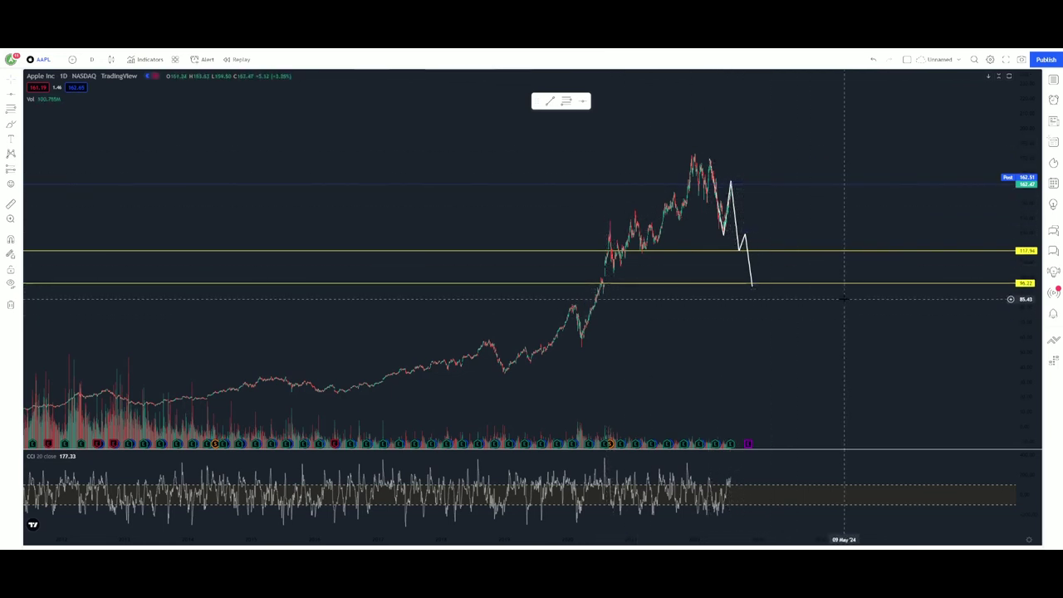
{"action": "scroll", "coordinate": [838, 290], "scroll_direction": "up", "scroll_amount": 2}
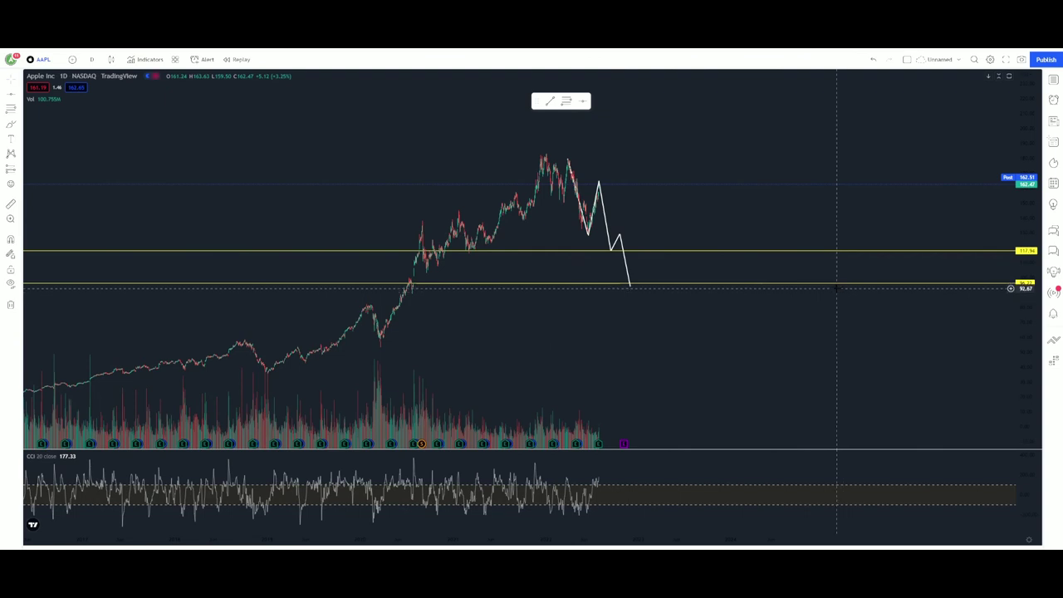